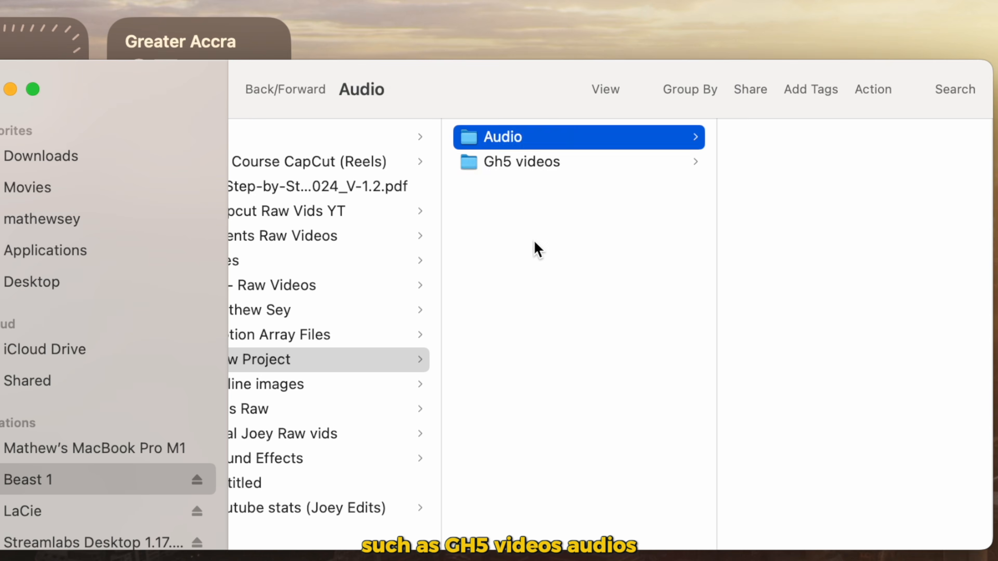
- Name the new project subfolder Screen Recording and add another subfolder named Images
type("Screen Recording")
key("Return")
right_click(510, 259)
left_click(574, 276)
type("Images")
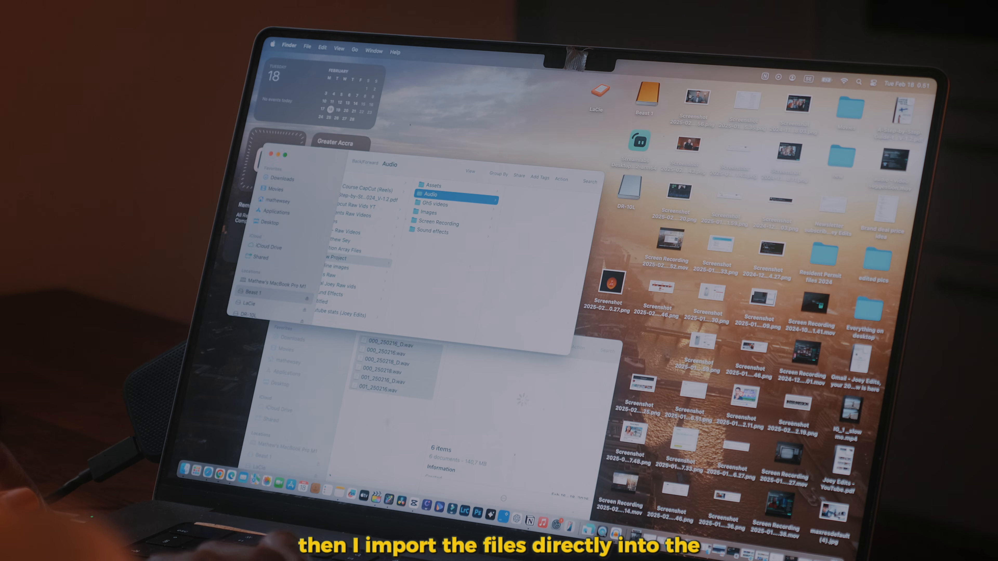
- Copy all the WAV recordings from the DR-10L recorder into the project's Audio folder
key("super+a")
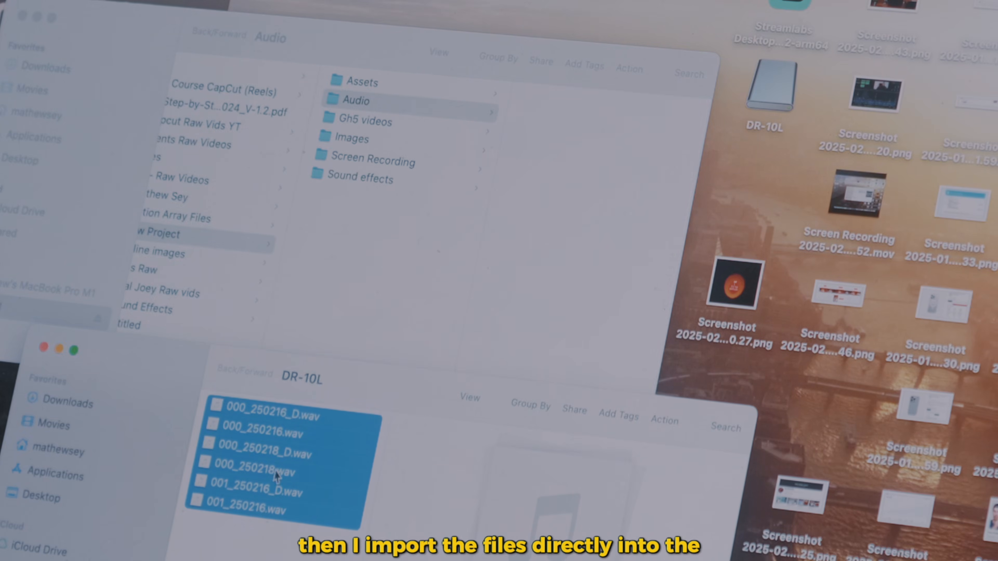
left_click_drag(259, 451, 550, 238)
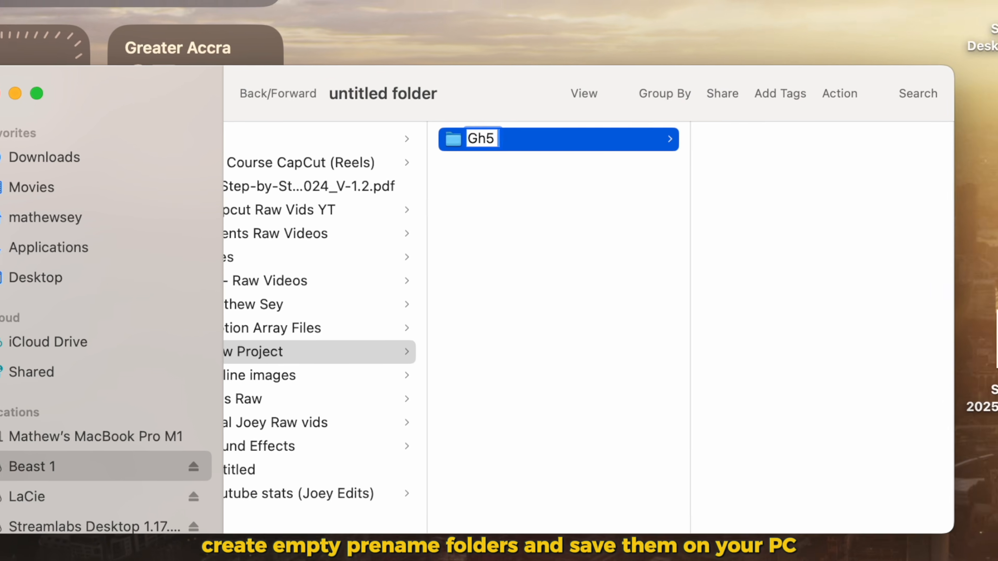
- Name the subfolder Gh5 videos and create another new folder beside it in New Project
type("videos")
key("Return")
right_click(542, 182)
left_click(554, 192)
- Copy all the template folders, Audio through Videos, from the Youtube folder into the empty New Project folder
left_click(278, 189)
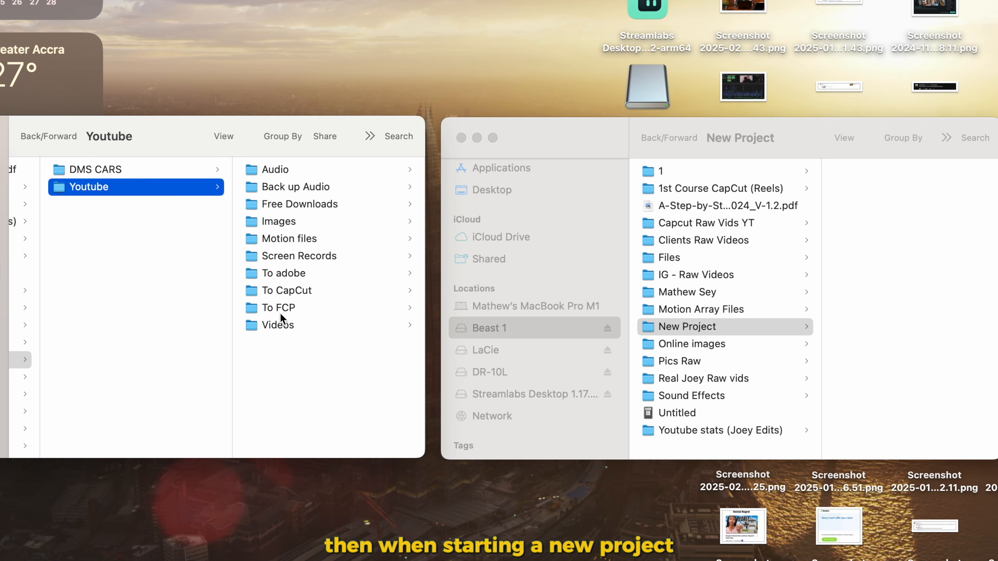
left_click(283, 329)
left_click(284, 173, "shift")
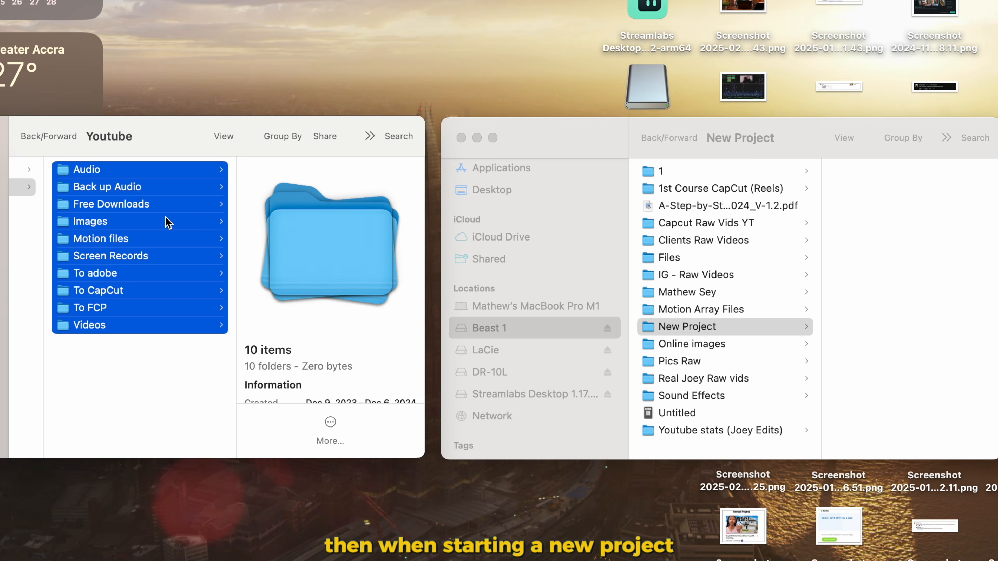
left_click_drag(141, 228, 919, 249)
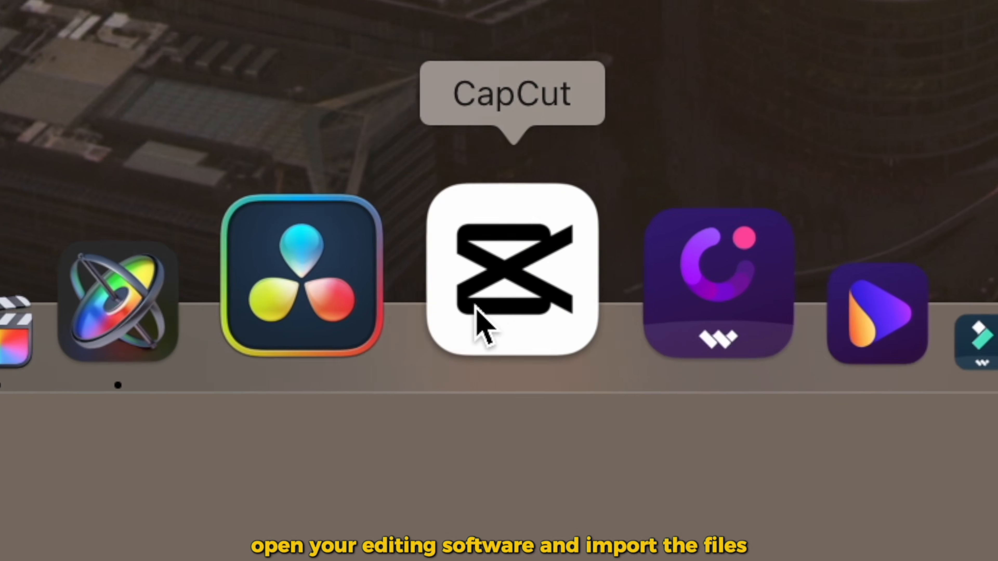
- Switch to CapCut and import the Assets, Screen Records and Videos folders from Match cut beat, leaving out the audio folder
left_click(491, 314)
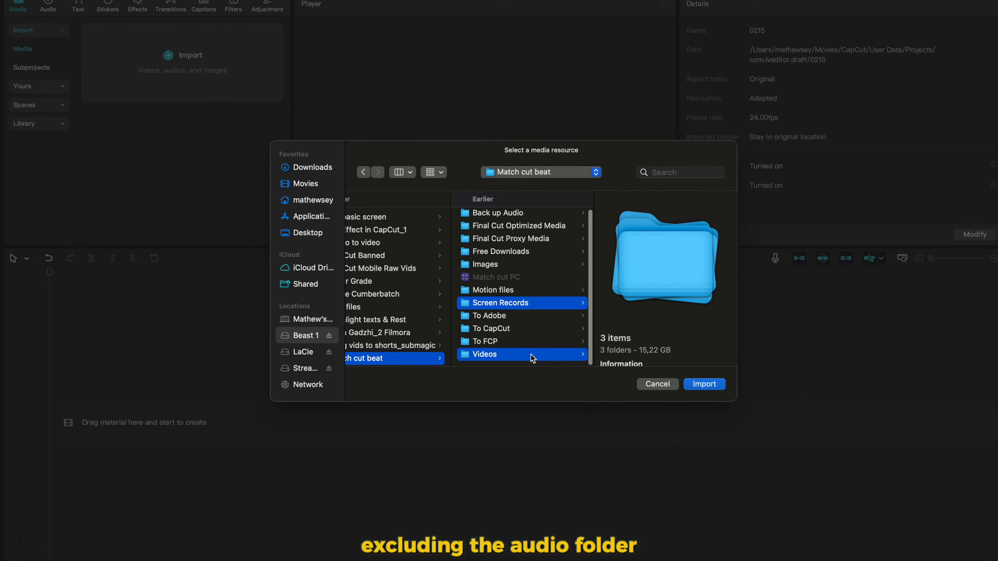
left_click(705, 384)
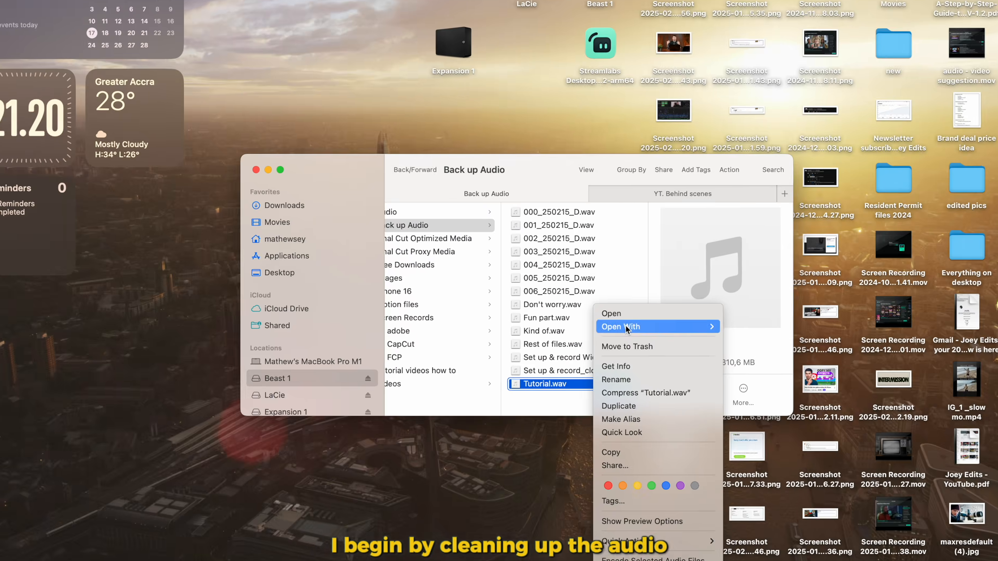
- Open Tutorial.wav from the Back up Audio folder in another application to clean up the audio
mouse_move(670, 324)
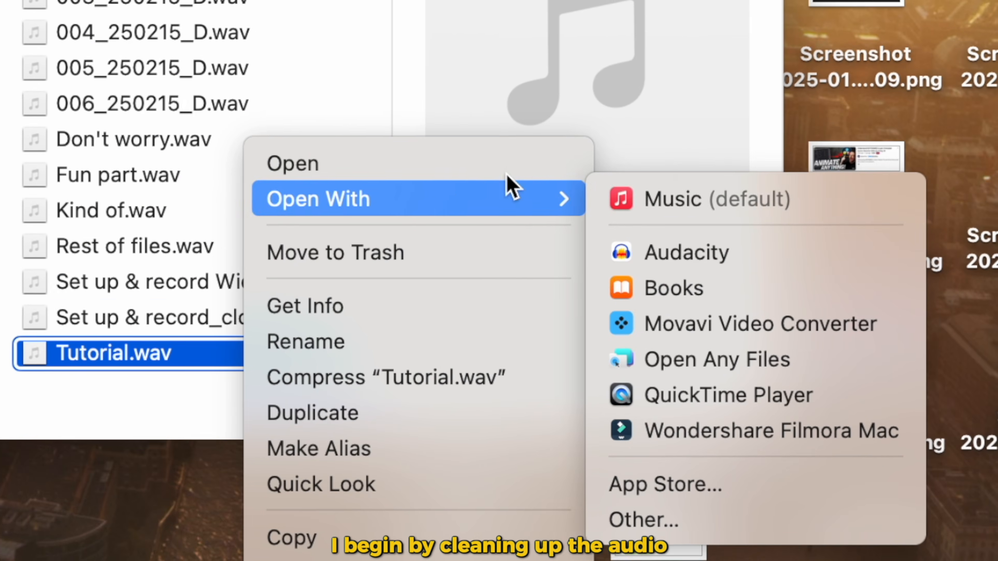
left_click(752, 348)
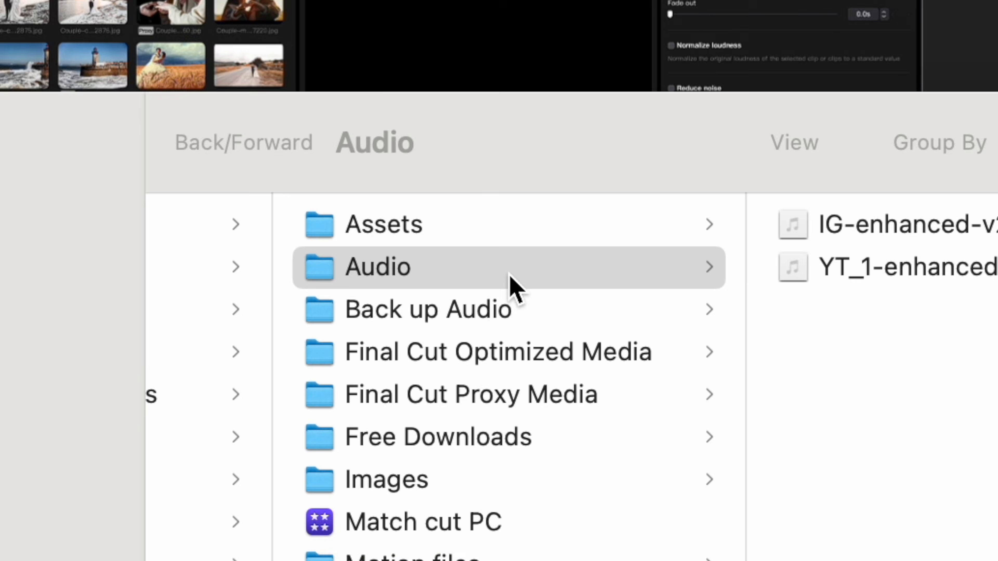
- Import the Audio folder with the enhanced recordings into the CapCut media library and open it
left_click_drag(509, 285, 430, 345)
left_click(698, 164)
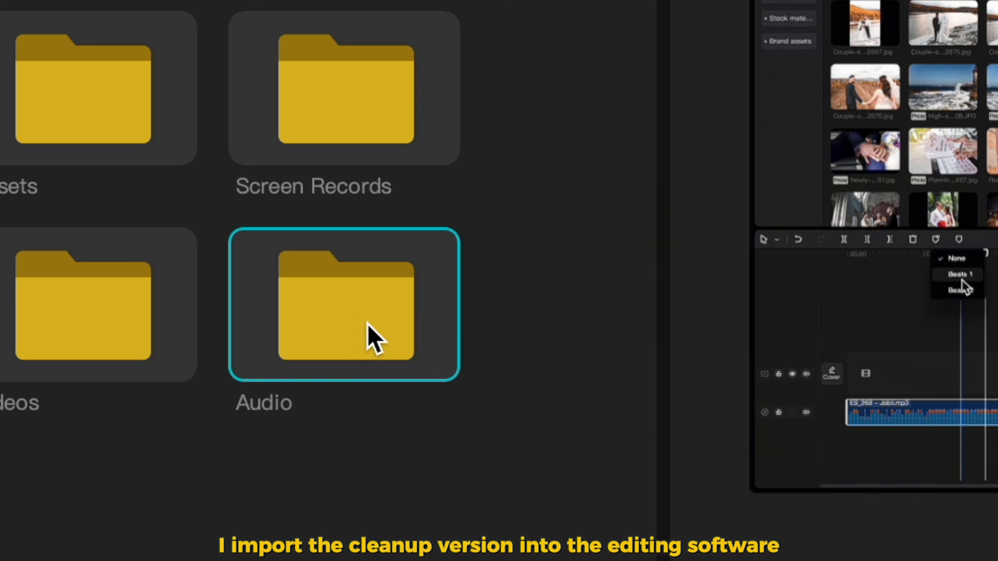
double_click(383, 330)
left_click(301, 129)
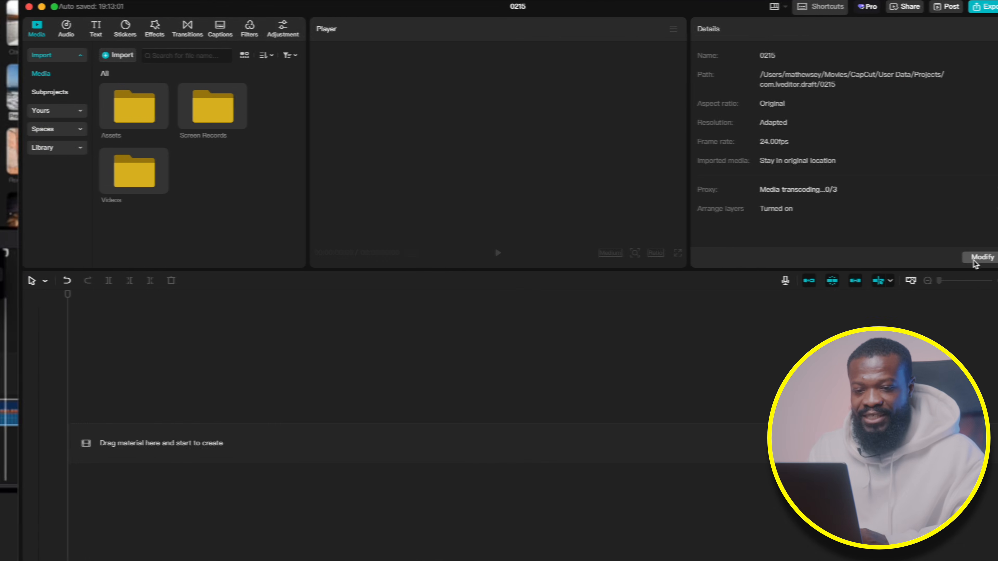
- Name the project "tutorial video" and set its aspect ratio to 16:9 in the project settings
left_click(974, 259)
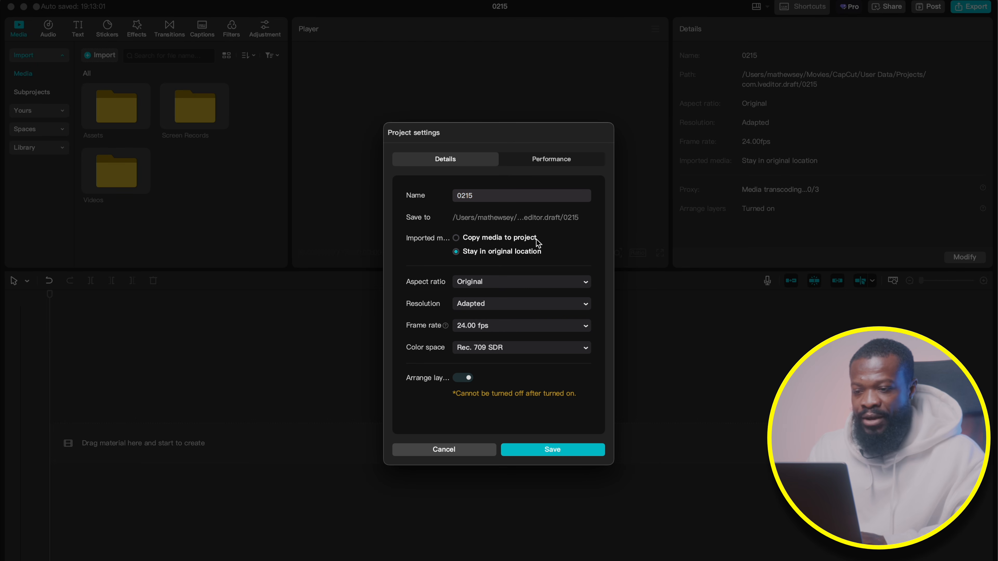
double_click(497, 195)
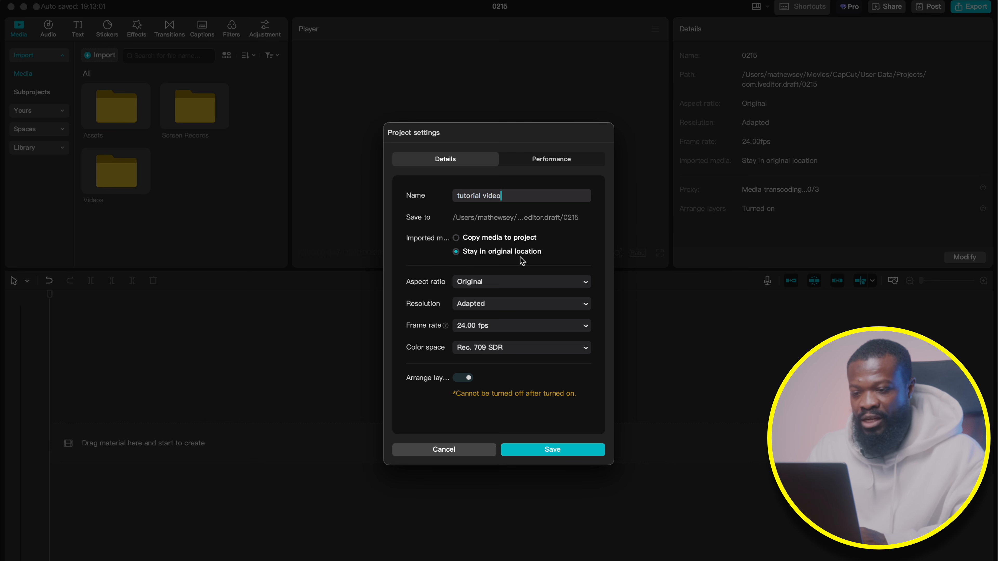
left_click(483, 286)
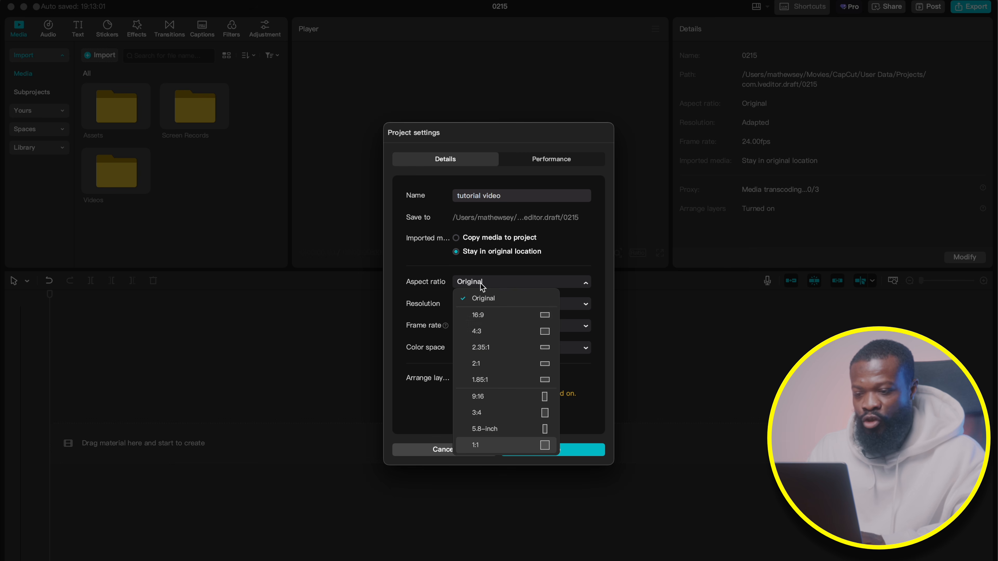
left_click(478, 315)
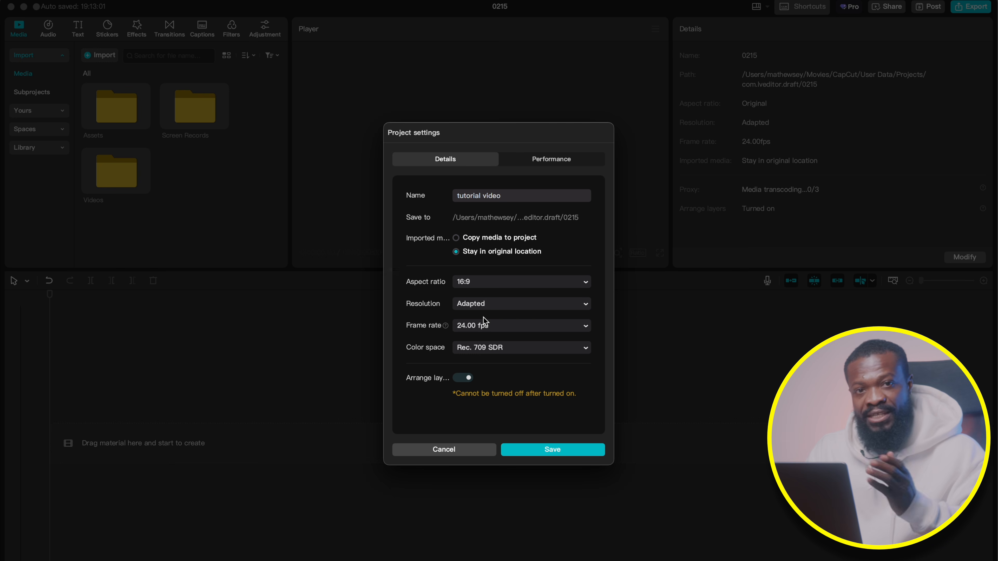
- Choose a frame rate of 24.00 fps, keep the 720P proxy turned on, and save the project settings
left_click(487, 331)
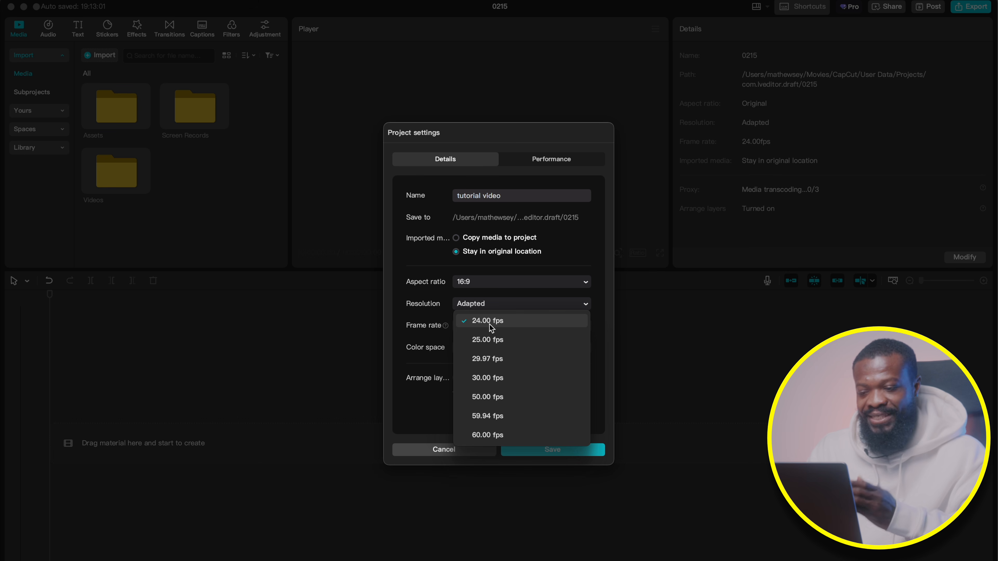
left_click(489, 324)
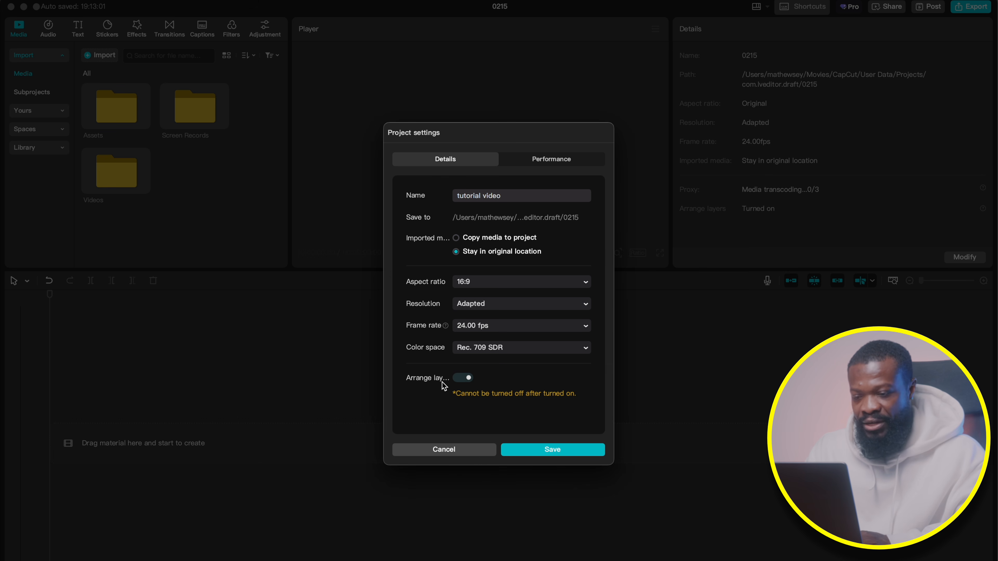
left_click(555, 160)
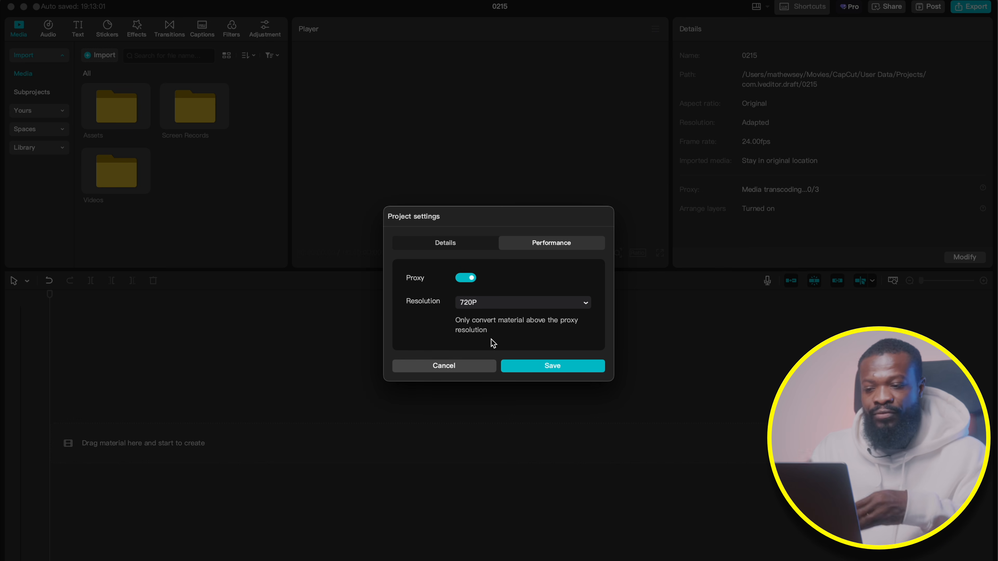
left_click(543, 371)
- Place Youtube.MOV from the Videos folder at the start of the main timeline track
mouse_move(122, 178)
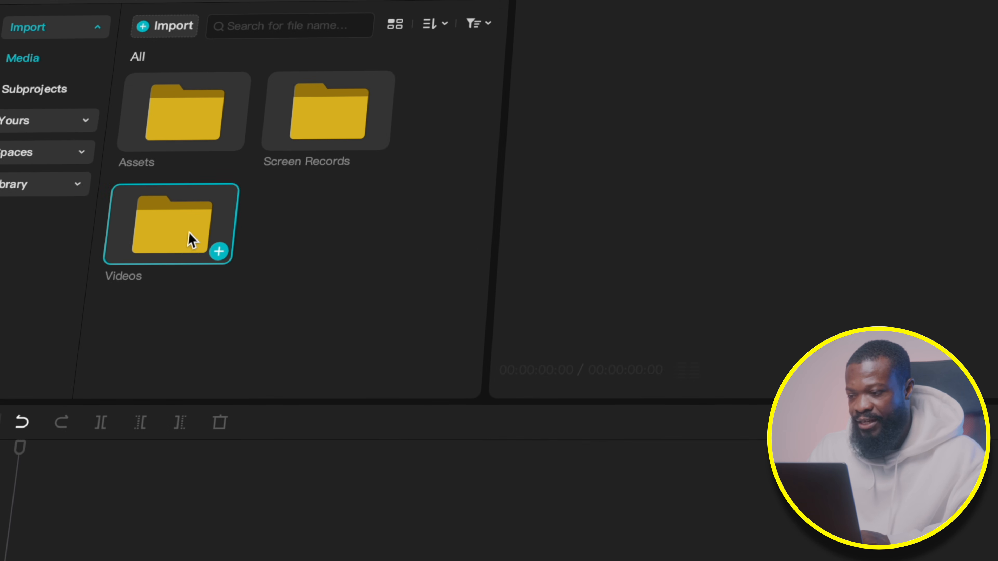
double_click(191, 240)
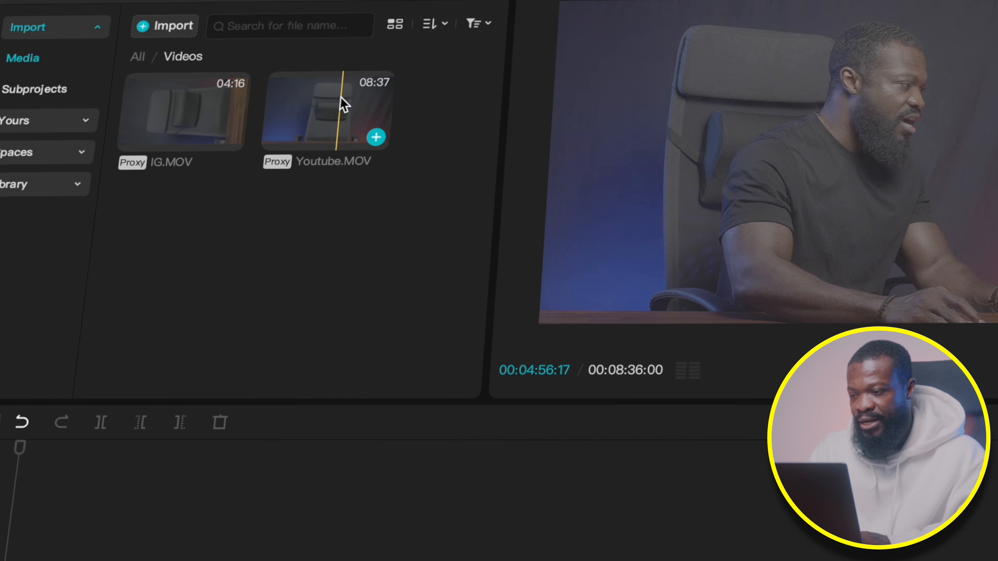
left_click_drag(324, 104, 138, 438)
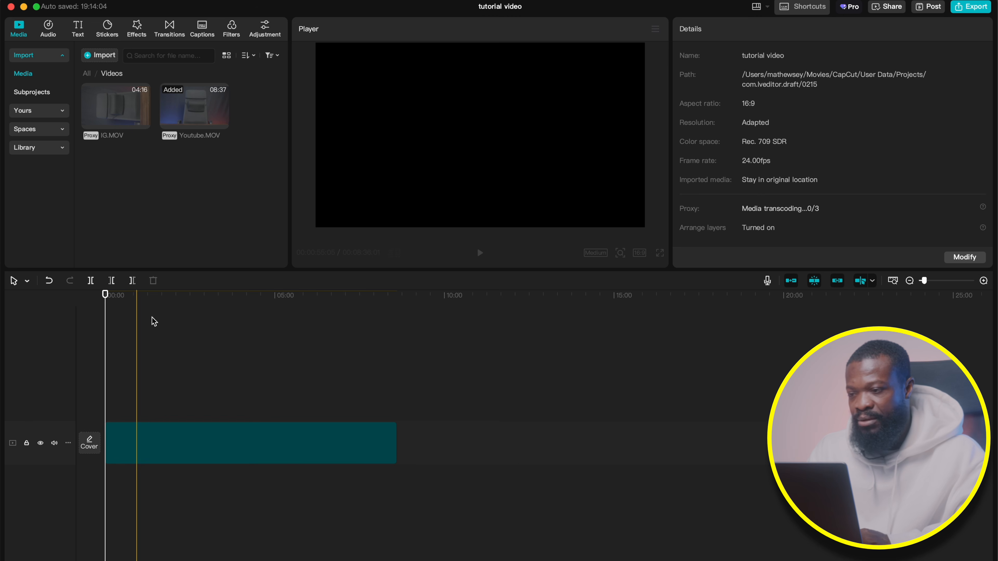
- Place Screen Recording_1.mov from the Screen Records folder on a track above Youtube.MOV and open the preview quality options
left_click(88, 74)
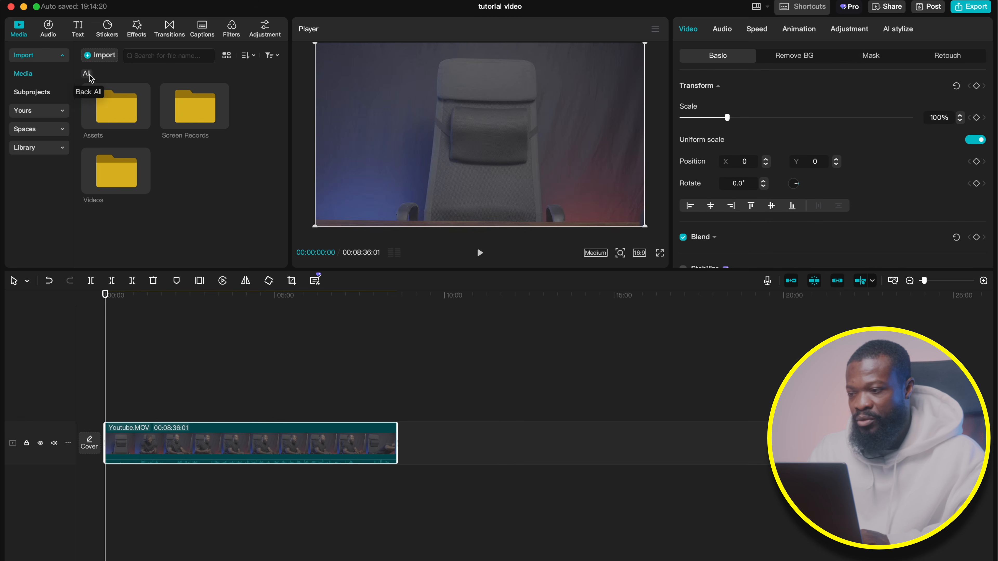
double_click(196, 105)
left_click(101, 105)
left_click_drag(101, 106, 132, 397)
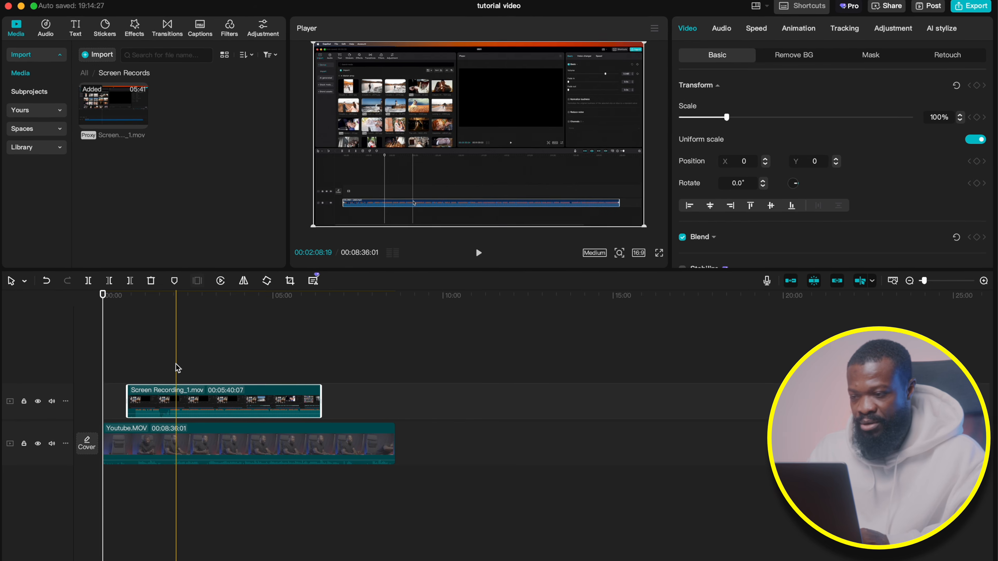
left_click(587, 254)
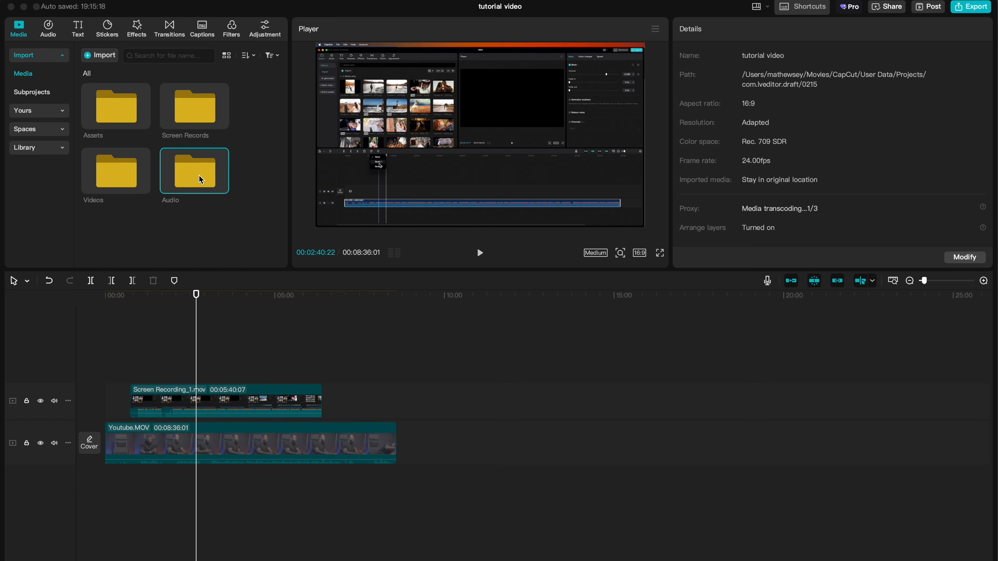
- Place the enhanced YT_1 WAV file from the Audio folder on an audio track beneath Youtube.MOV
double_click(200, 179)
left_click(185, 113)
left_click_drag(185, 113, 131, 486)
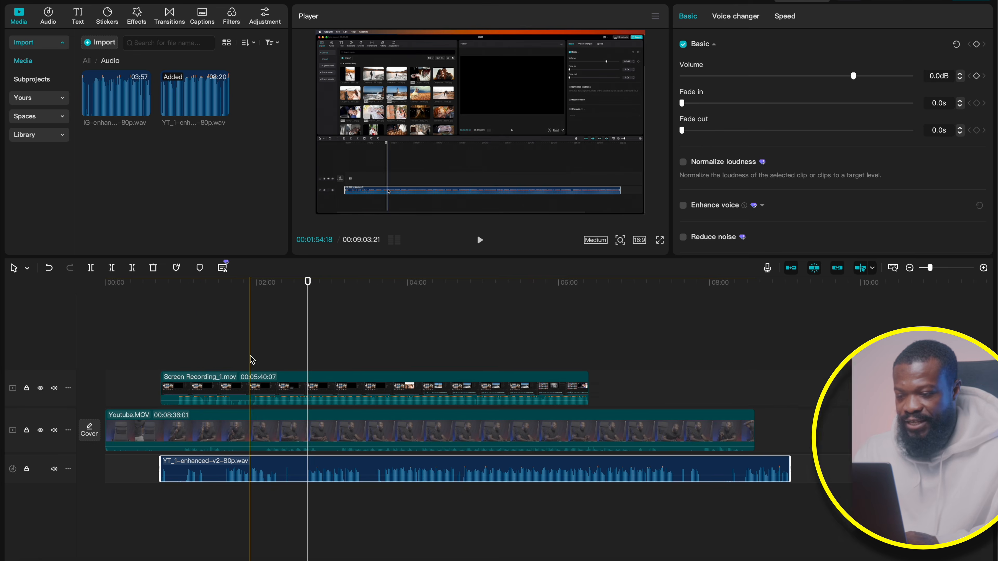
- Synchronize the video and audio of the screen recording, Youtube.MOV and the enhanced YT_1 audio clips
left_click_drag(250, 356, 318, 475)
right_click(316, 467)
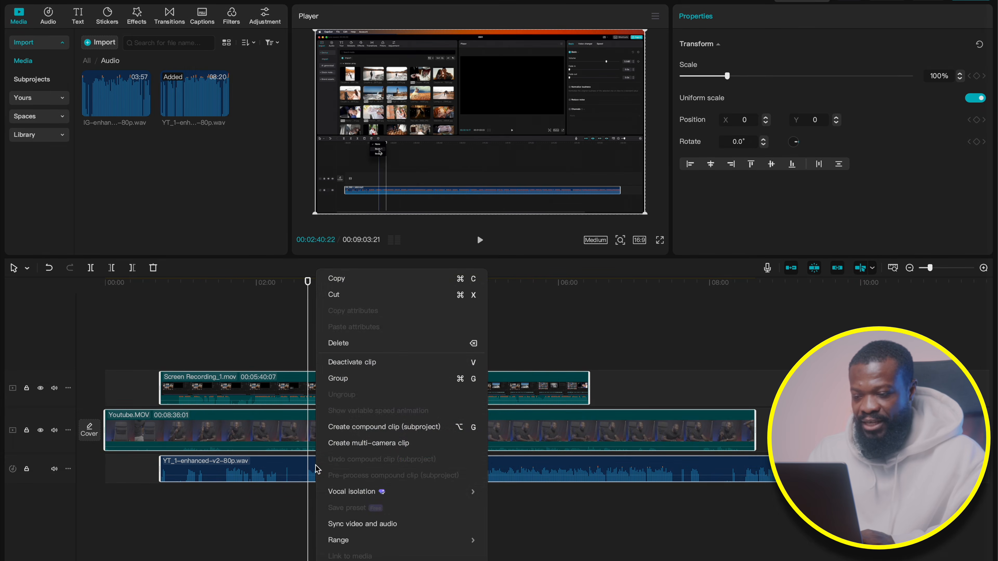
left_click(357, 525)
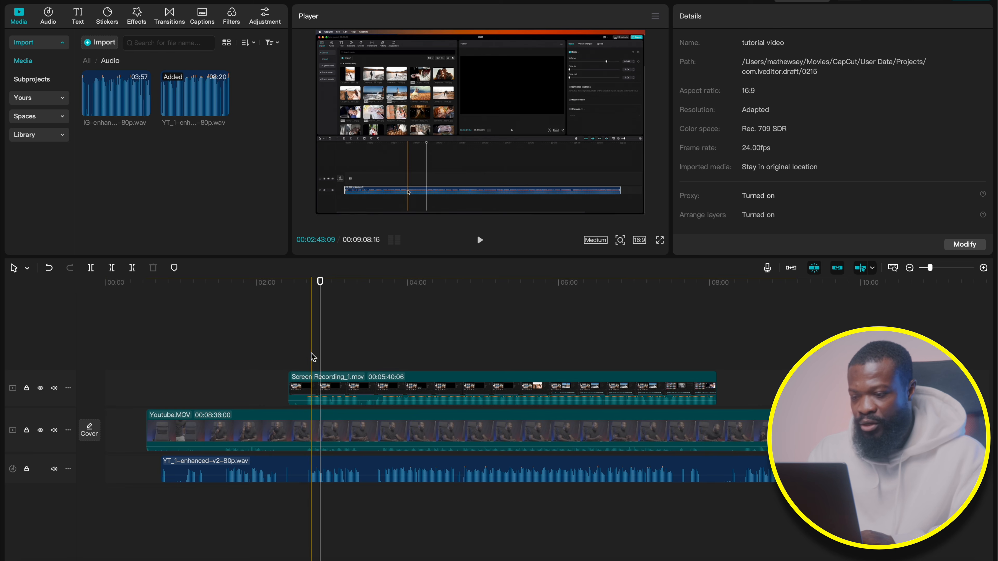
- Deactivate the Screen Recording_1.mov clip and play Youtube.MOV with the enhanced audio to check the sync
left_click(310, 398)
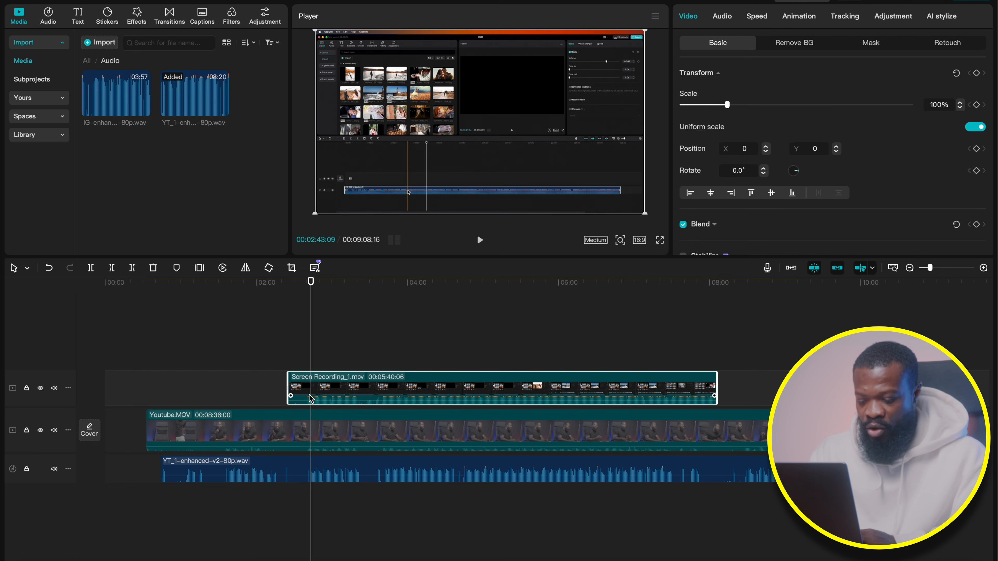
key("v")
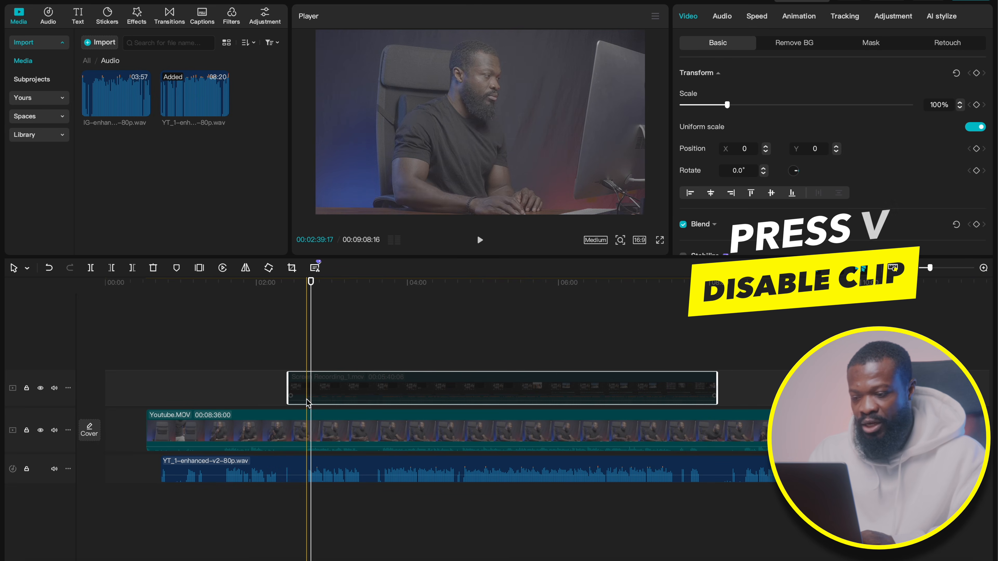
left_click(305, 425)
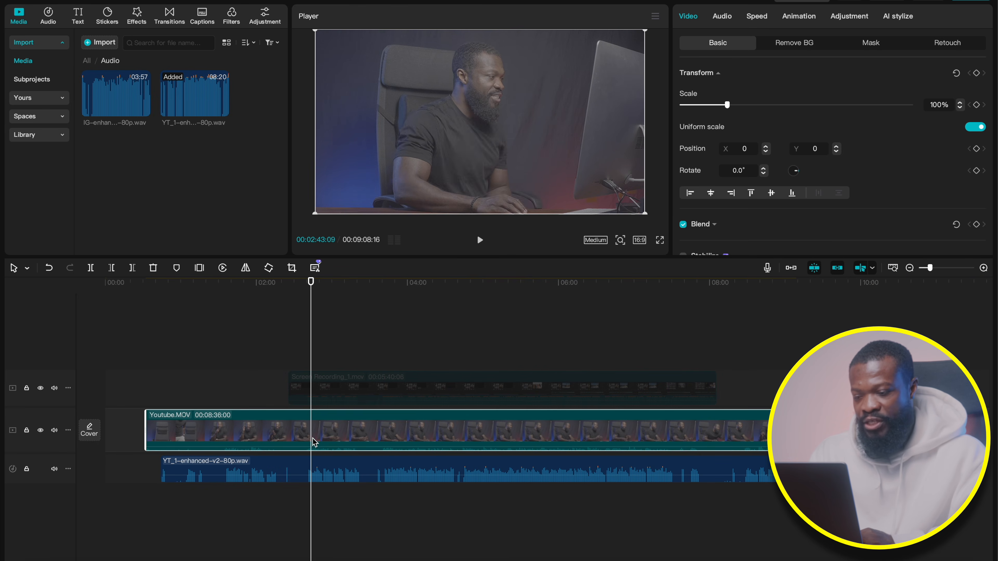
key("space")
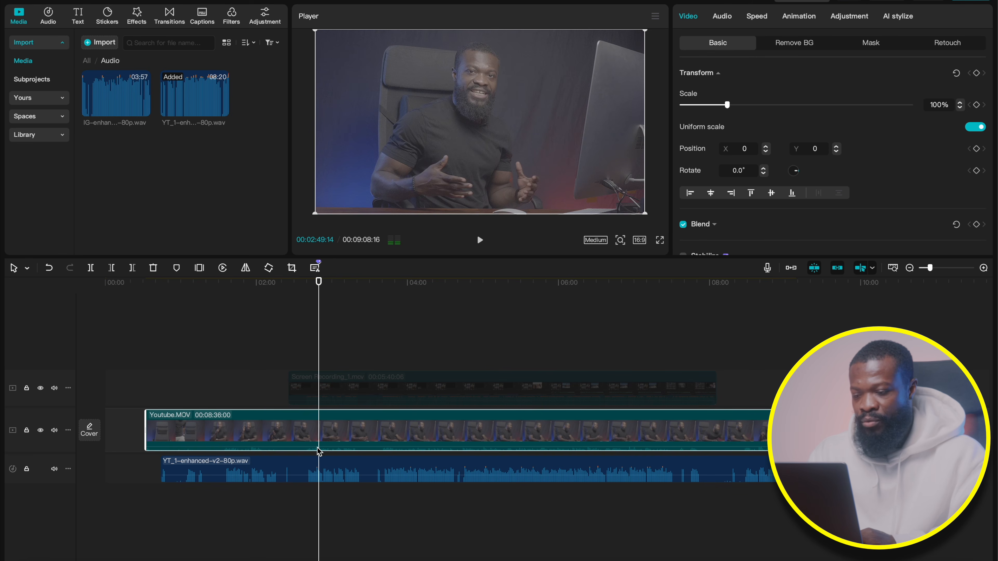
- Silence the camera audio of Youtube.MOV by lowering its volume to -∞ dB
left_click_drag(322, 448, 322, 452)
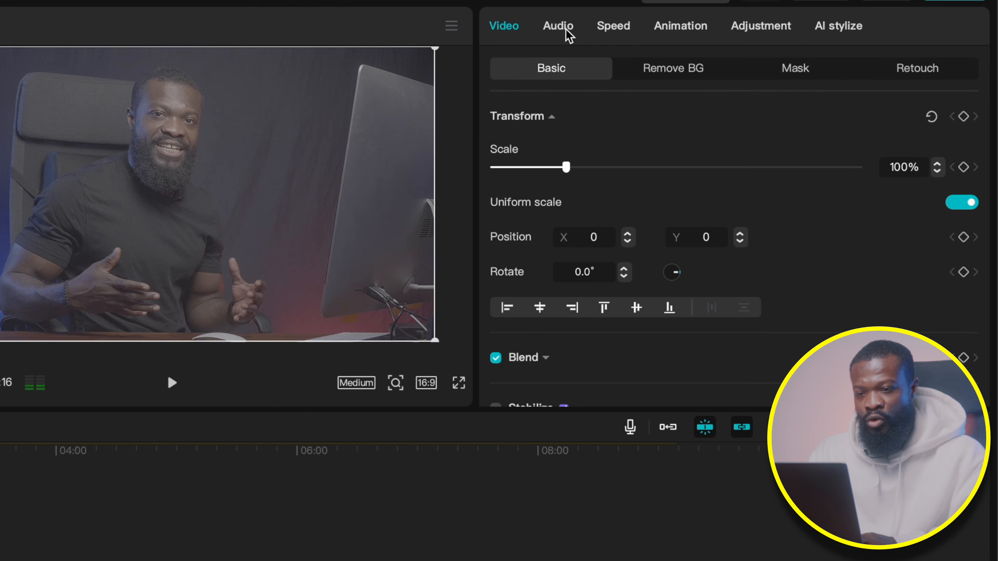
left_click(558, 26)
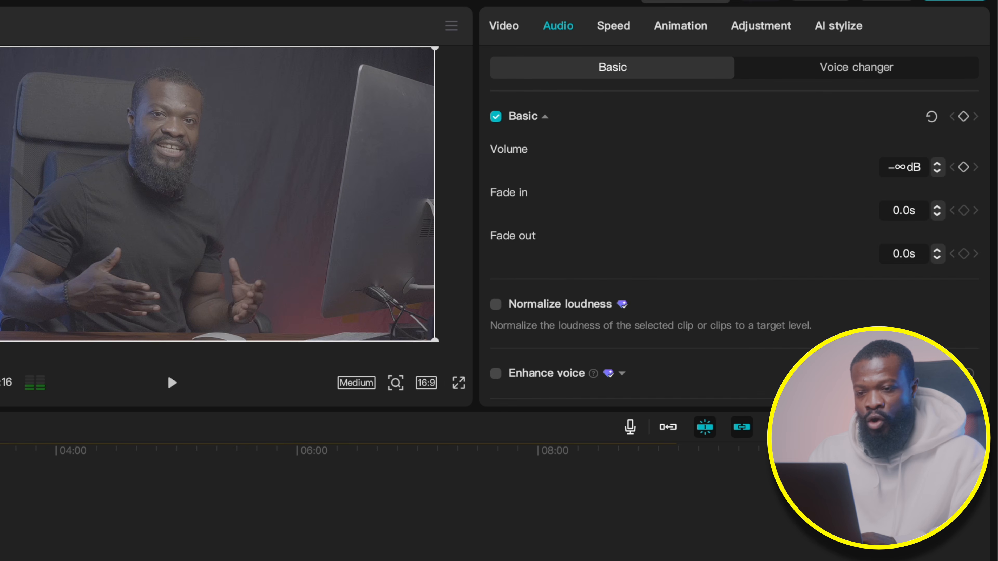
left_click_drag(497, 165, 464, 153)
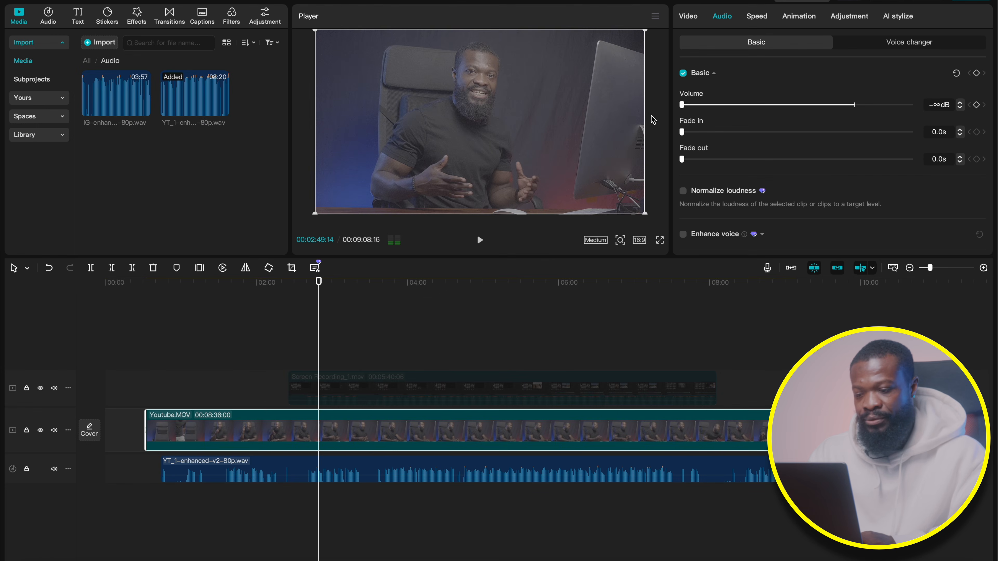
- Reactivate the Screen Recording_1.mov clip and silence its audio on the timeline
left_click(322, 389)
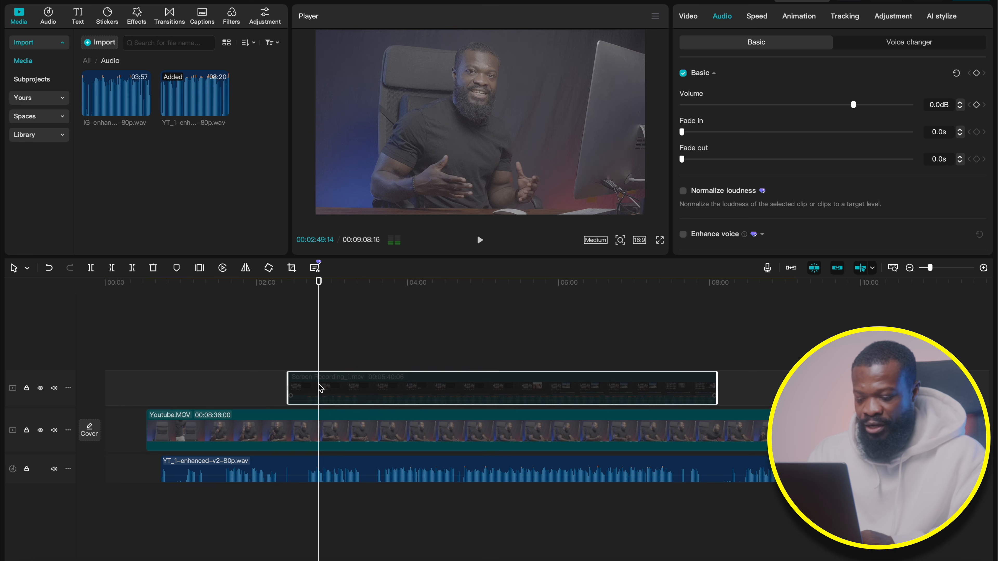
key("v")
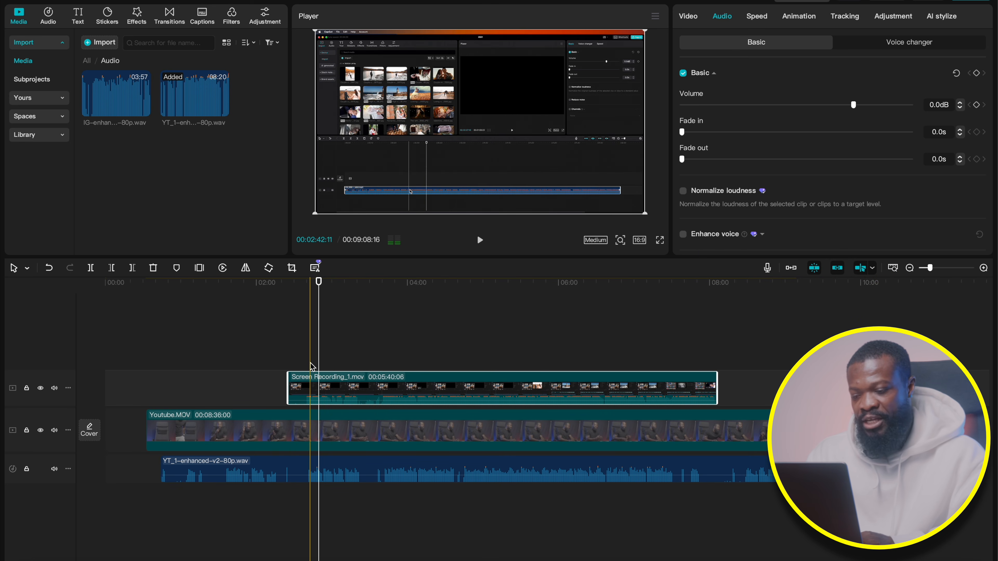
left_click(305, 356)
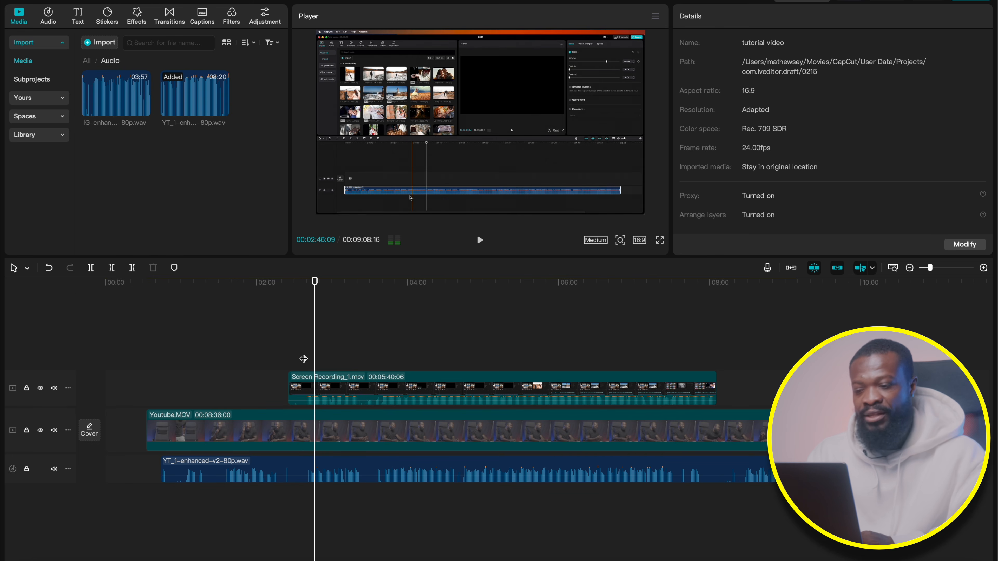
left_click_drag(317, 403, 318, 406)
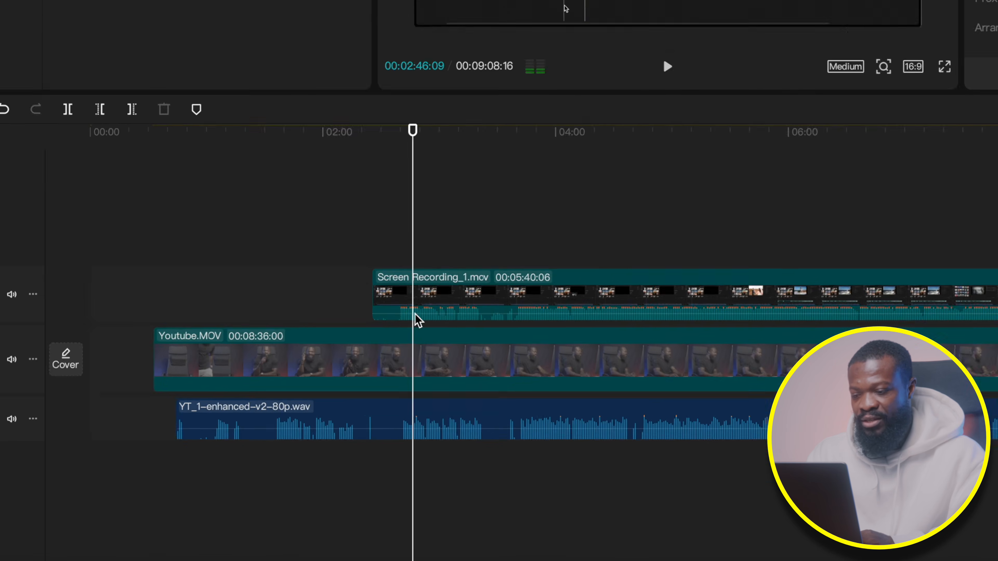
left_click_drag(425, 307, 424, 323)
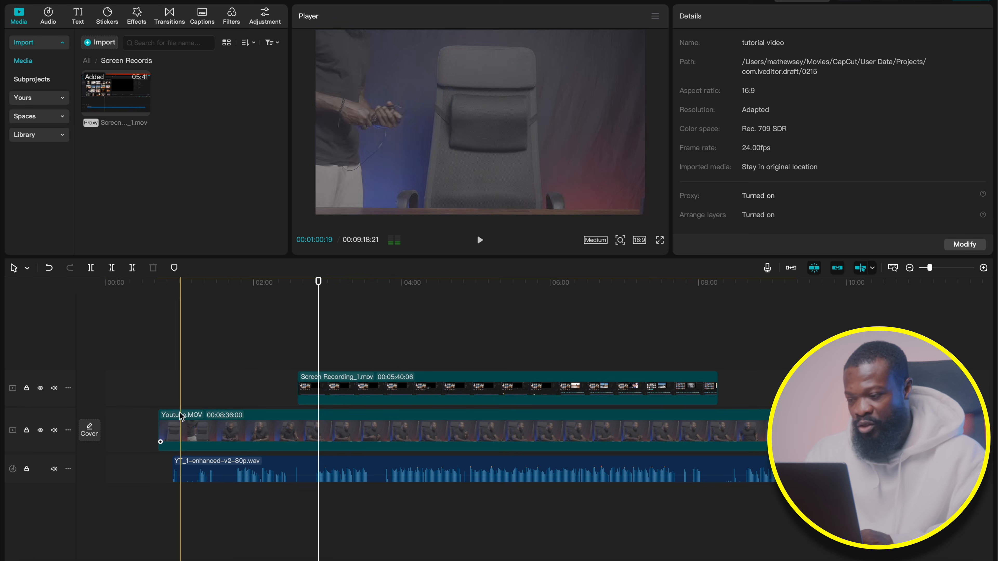
- With the main track magnet off, combine Youtube.MOV and its enhanced audio clip into a compound clip
left_click(790, 268)
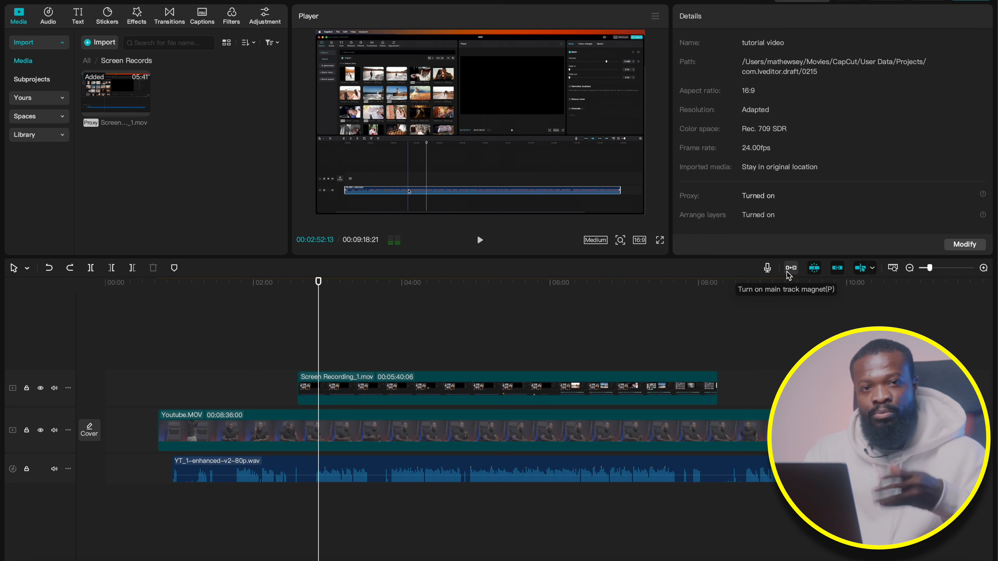
left_click(318, 433)
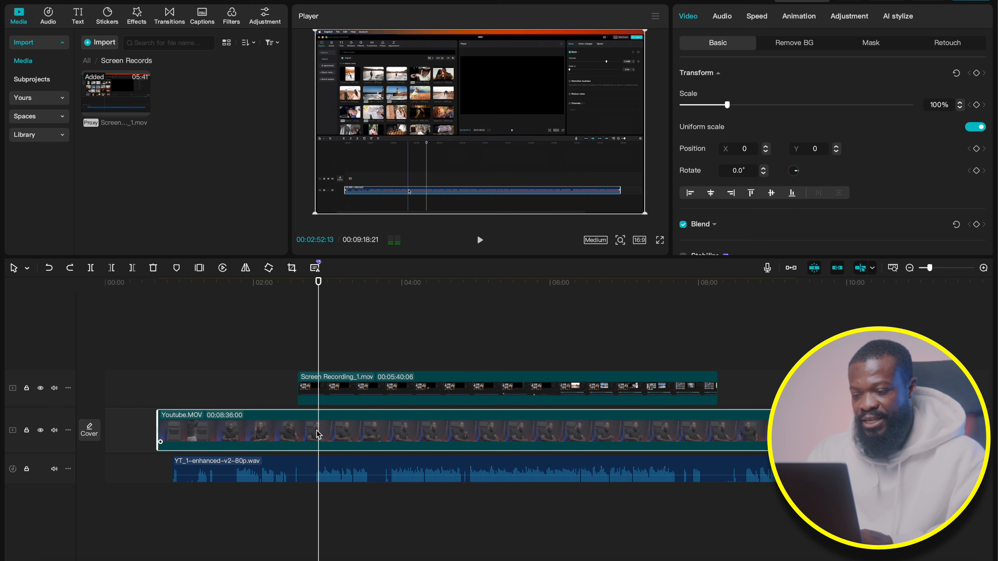
left_click(321, 466, "super")
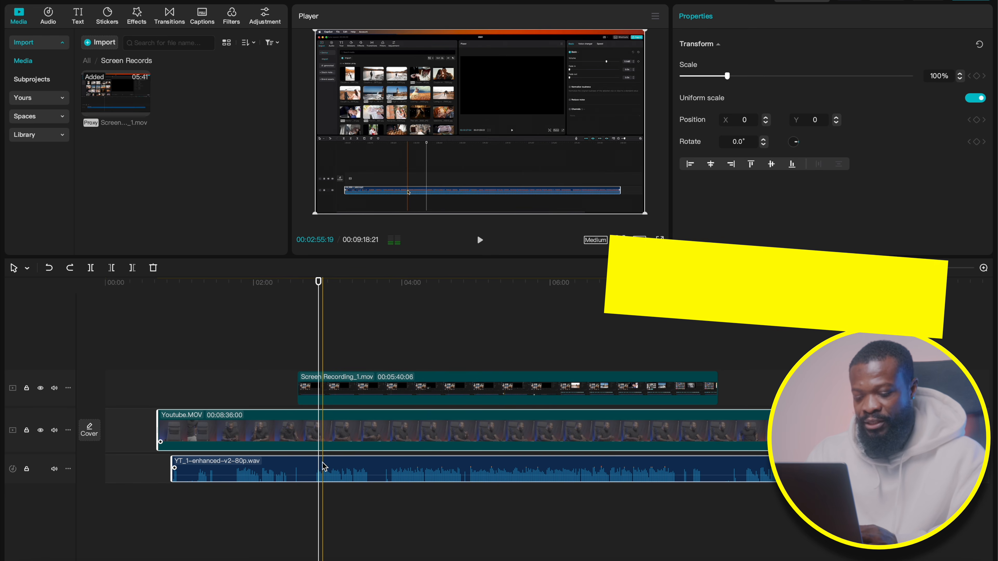
key("alt+g")
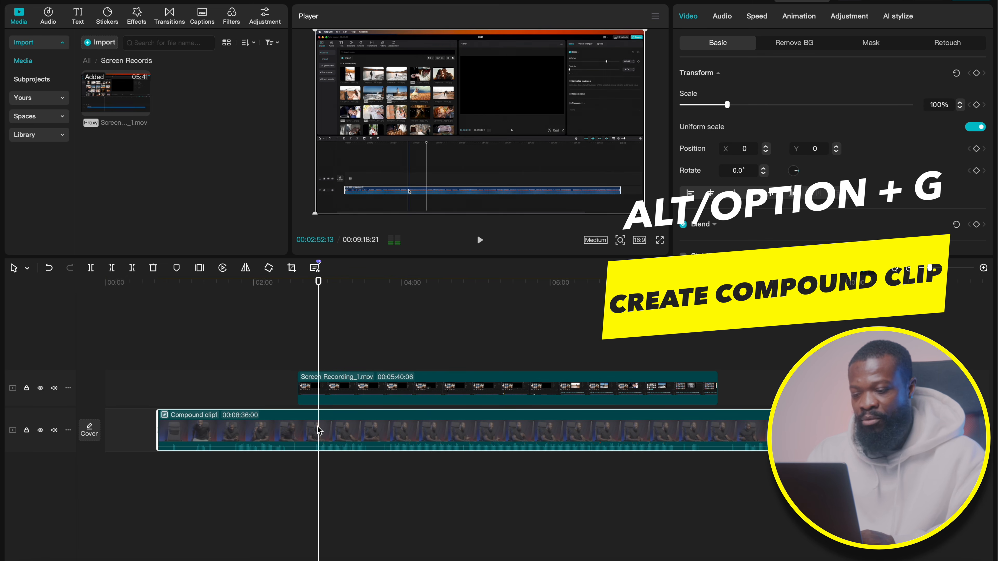
- Duplicate the compound clip onto a track directly above it and silence the duplicate's audio
left_click(253, 428)
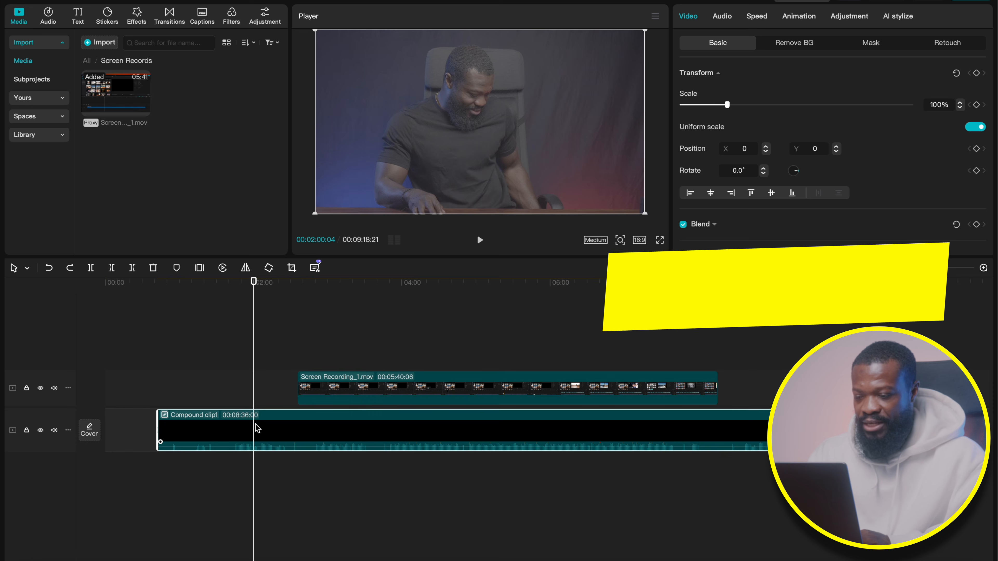
left_click_drag(253, 436, 253, 391)
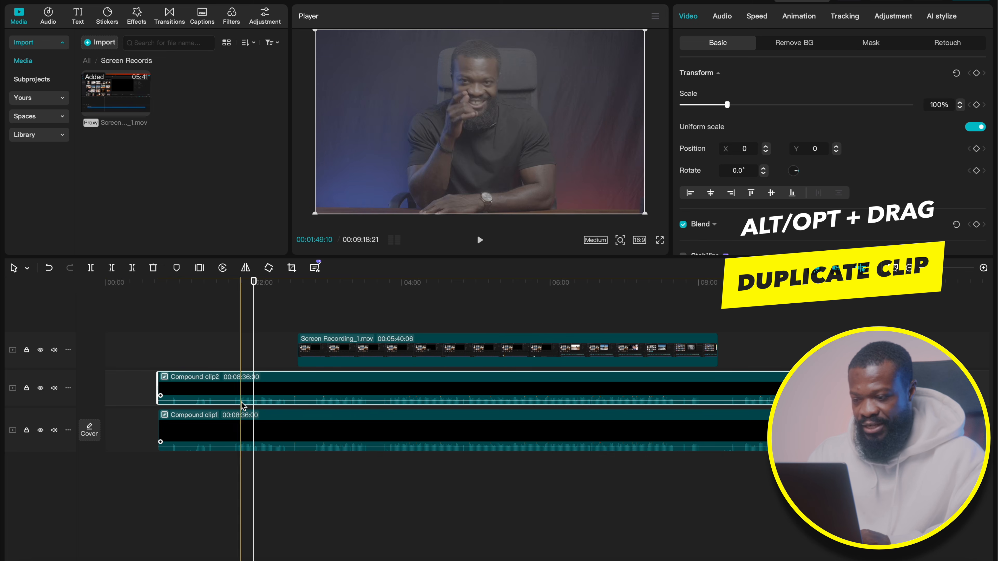
left_click_drag(243, 401, 244, 409)
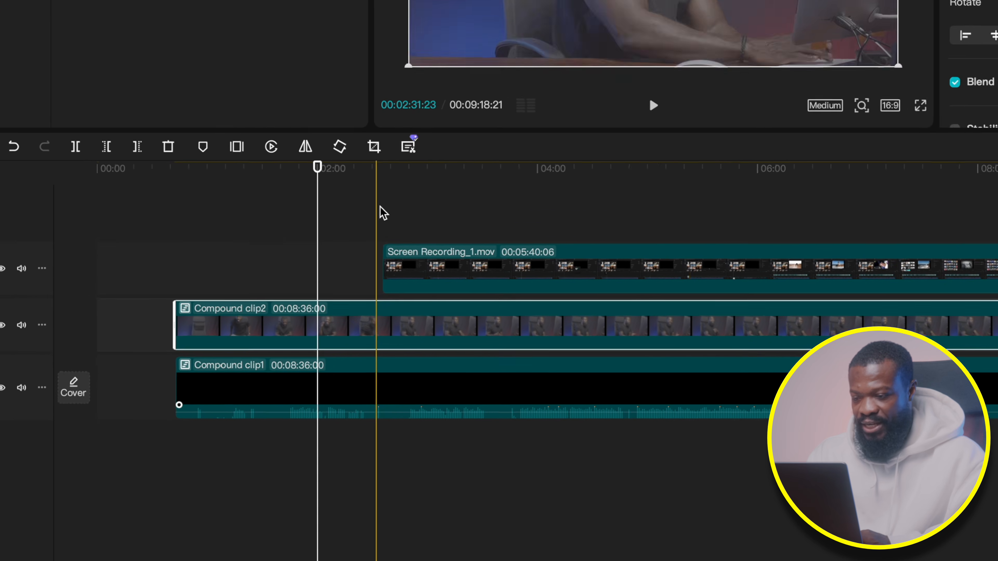
- Trim the duplicate's start to where Screen Recording_1.mov begins and move it to the track above the recording
left_click(298, 314)
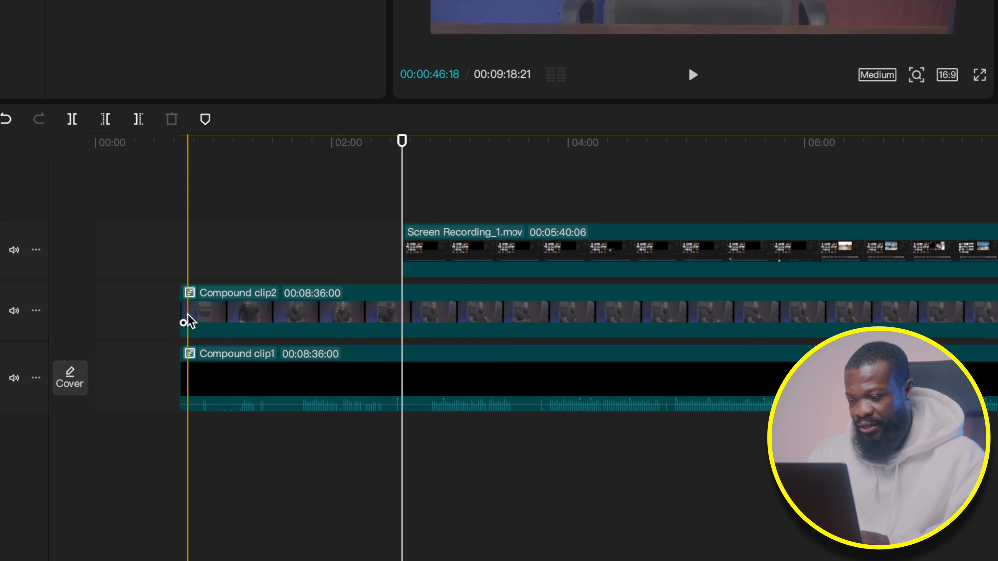
left_click_drag(185, 310, 401, 283)
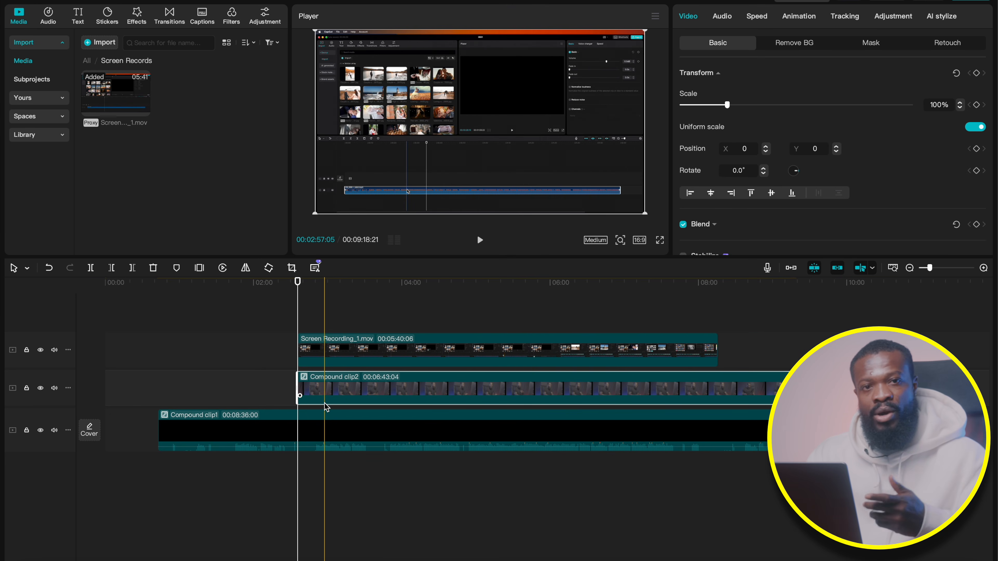
scroll(325, 403, "up", 3)
left_click_drag(320, 392, 322, 319)
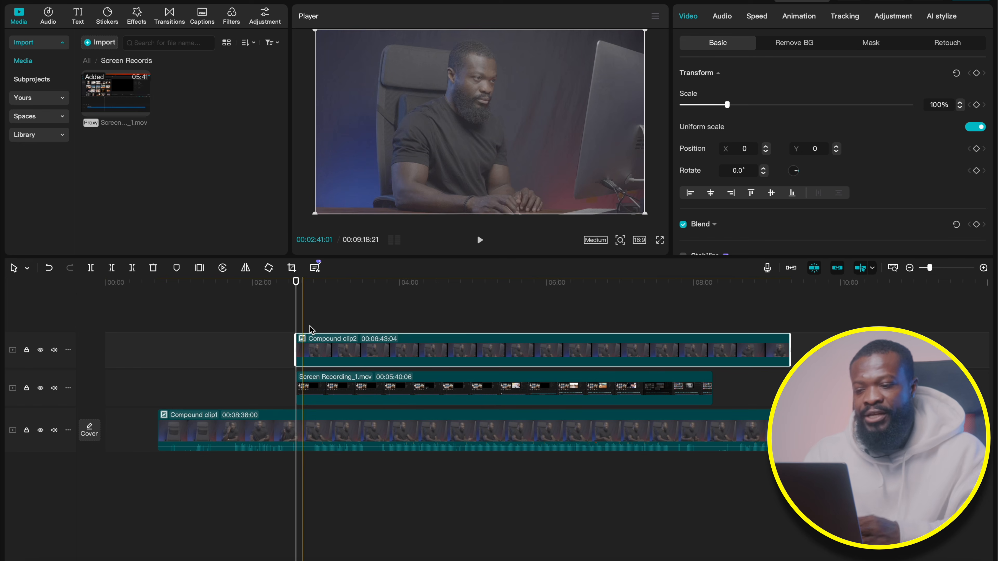
- Apply a circle mask to the duplicate, enlarge it to nearly full frame height and shift it to X -84 around the speaker
left_click(361, 351)
left_click(870, 43)
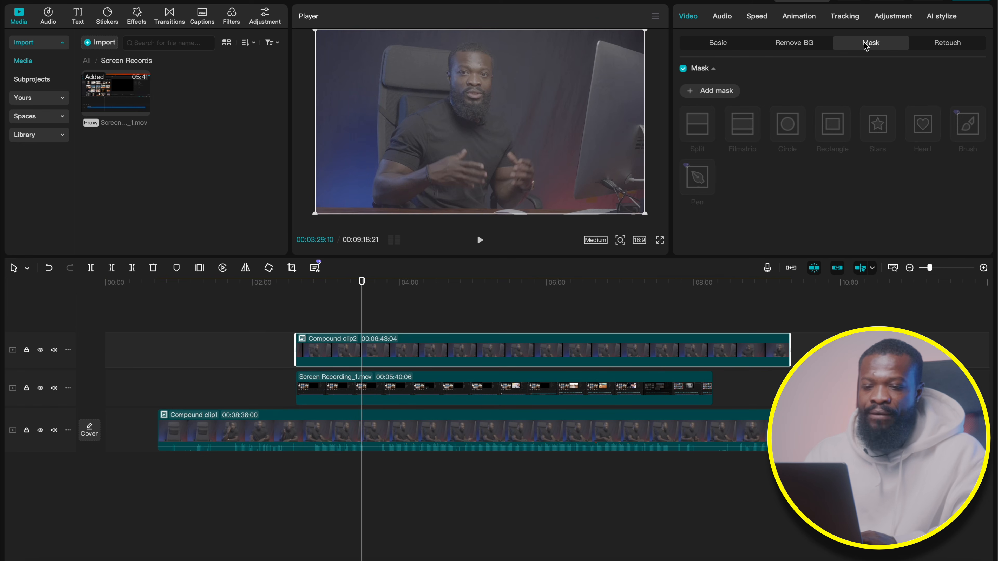
left_click(689, 93)
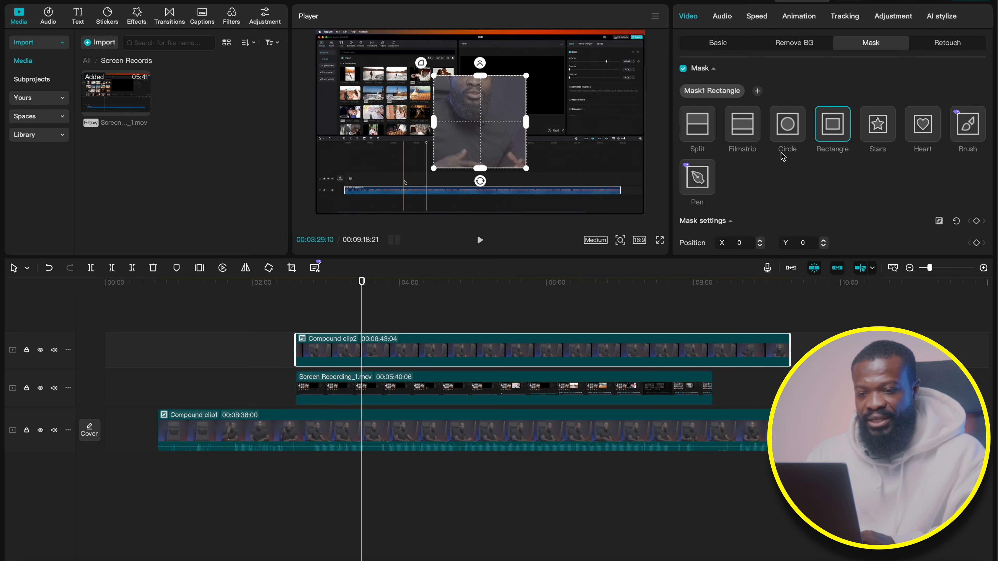
left_click(787, 125)
left_click_drag(524, 76, 568, 45)
left_click_drag(524, 101, 509, 103)
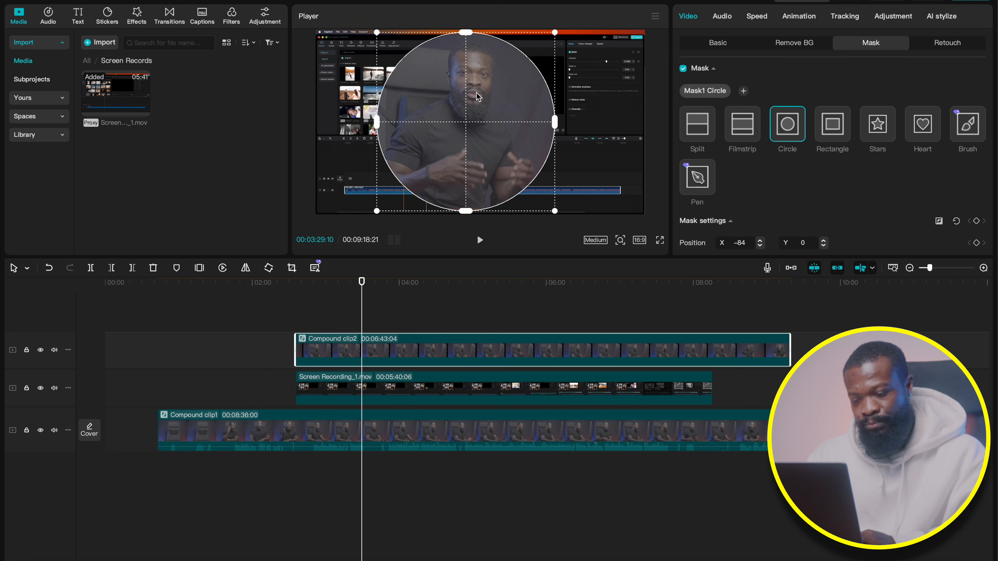
- Add a default text spanning most of the masked clip and replace its wording with a single period
left_click(77, 20)
left_click_drag(99, 66, 770, 284)
left_click(377, 328)
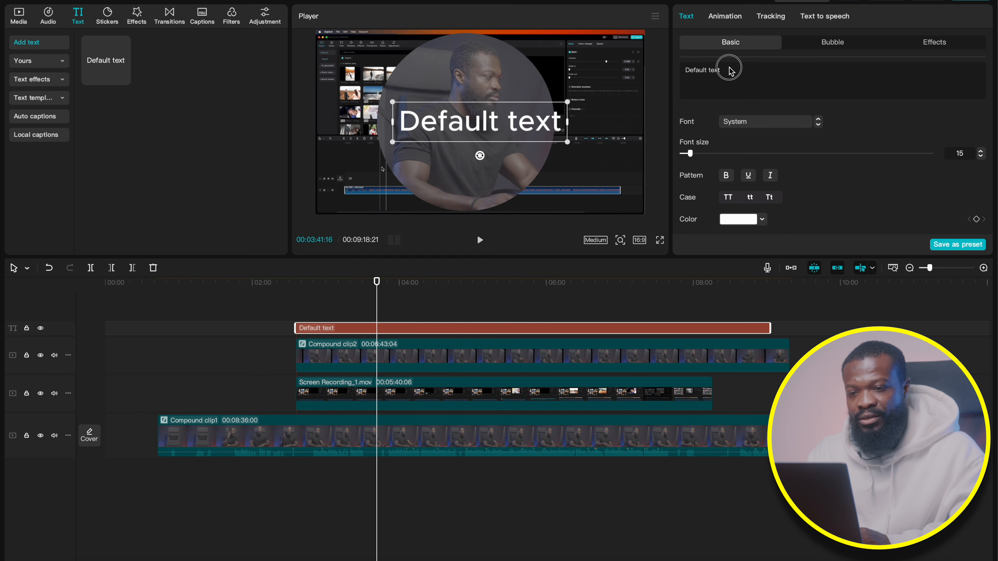
left_click_drag(730, 71, 668, 69)
key("BackSpace")
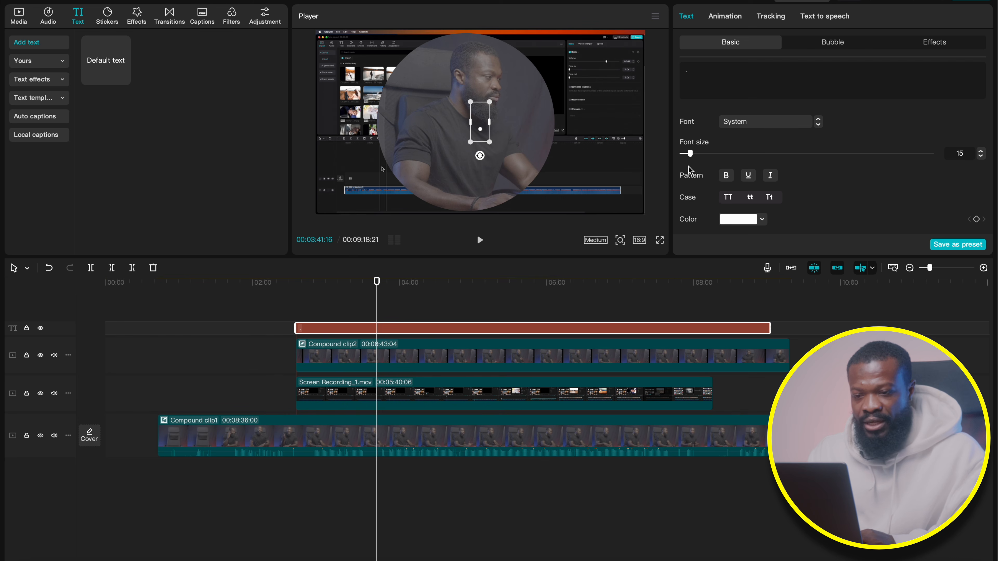
- Enlarge the period to font size 639 and centre the resulting circle over the masked speaker
left_click_drag(690, 154, 857, 151)
left_click_drag(467, 169, 467, 78)
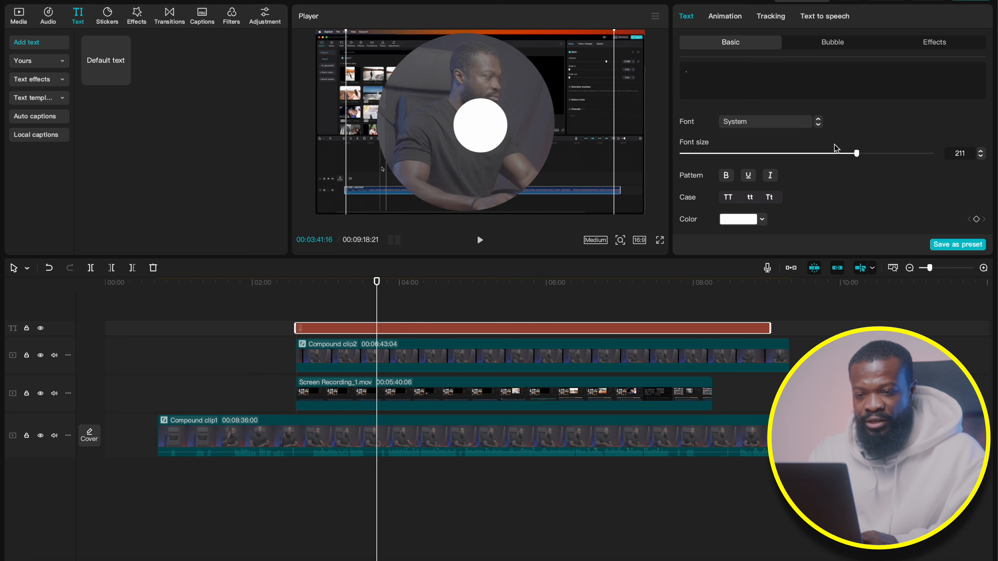
left_click_drag(857, 154, 974, 151)
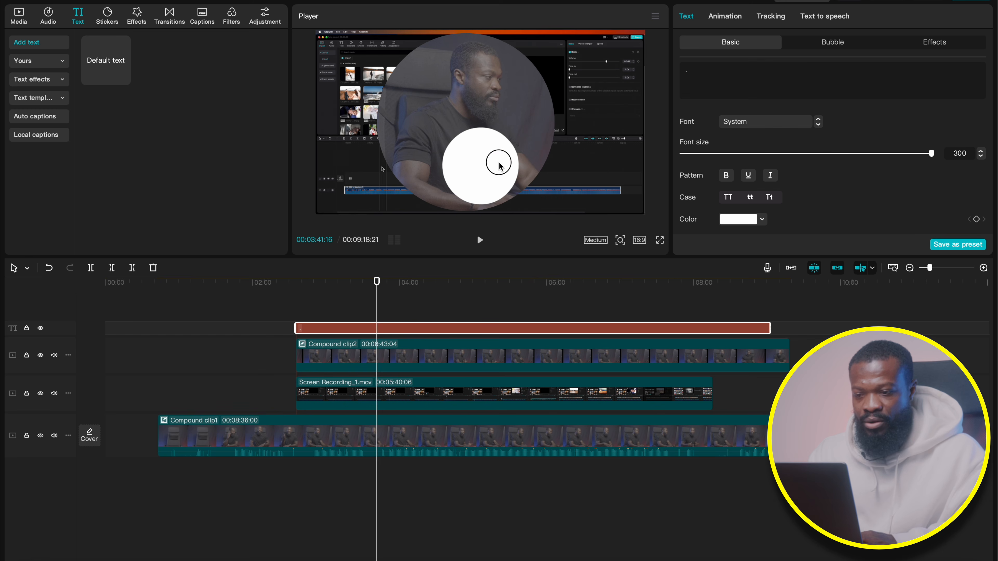
left_click_drag(499, 165, 487, 122)
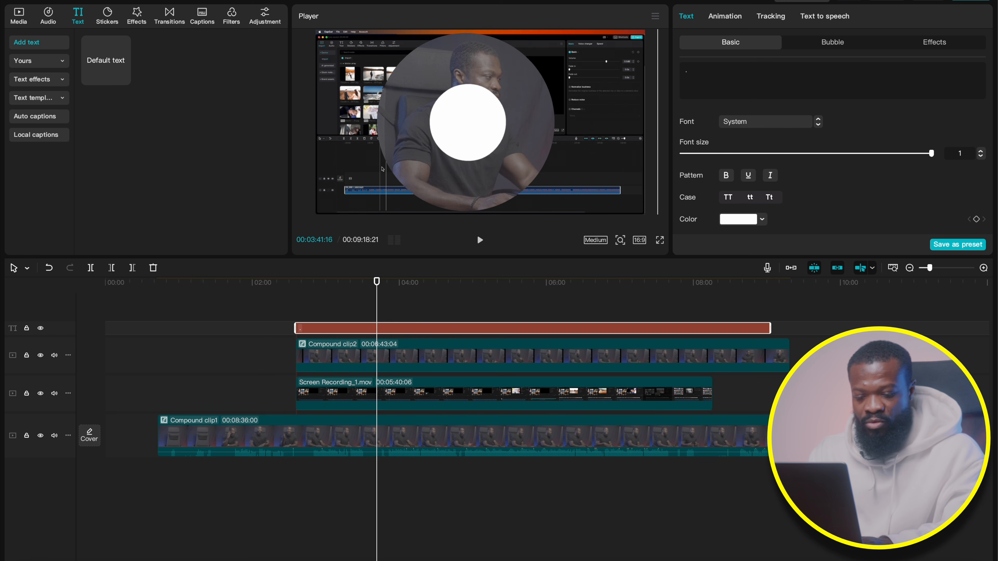
key("Return")
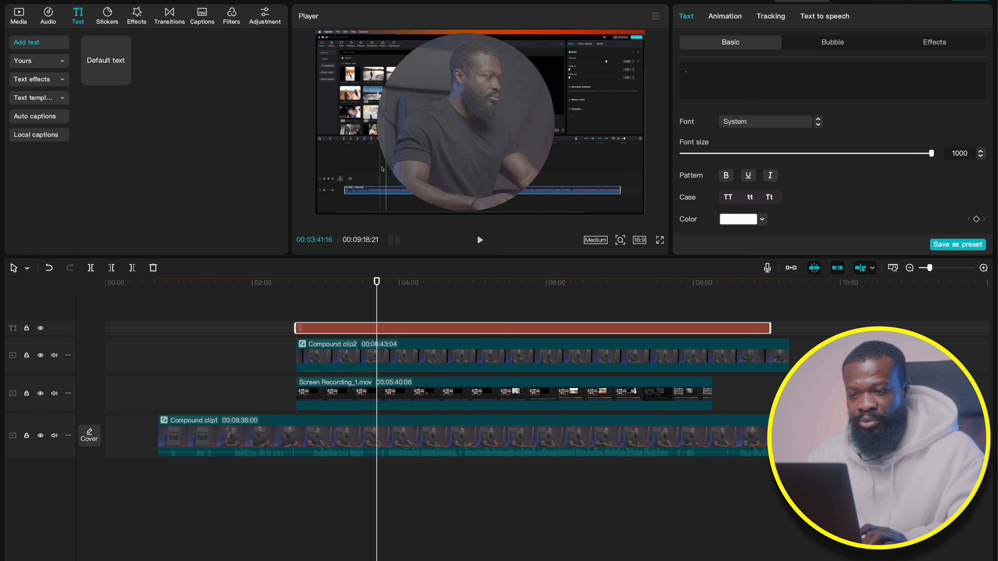
left_click(529, 60)
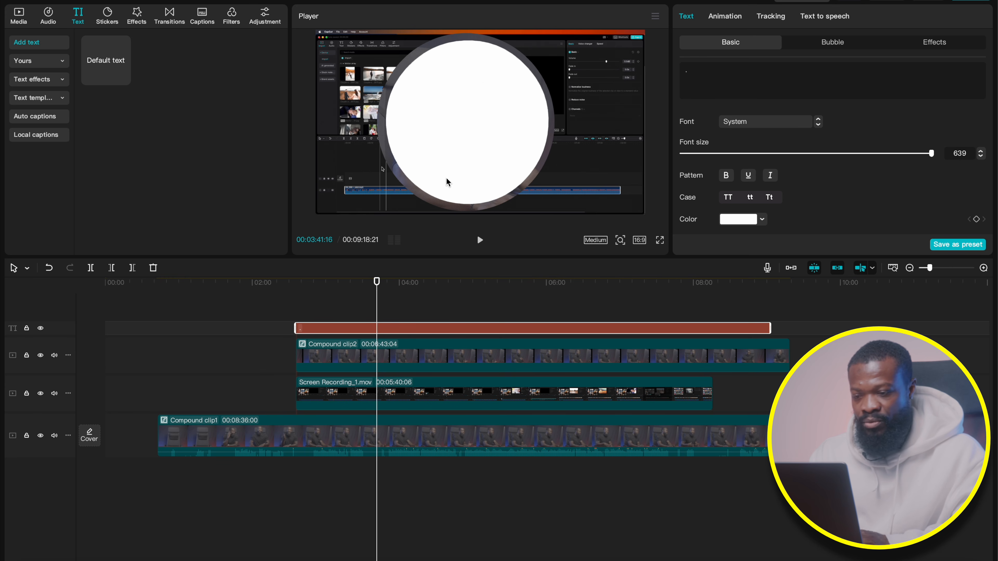
- Scale down the masked Compound clip2 so that it fits within the white circle
left_click(389, 356)
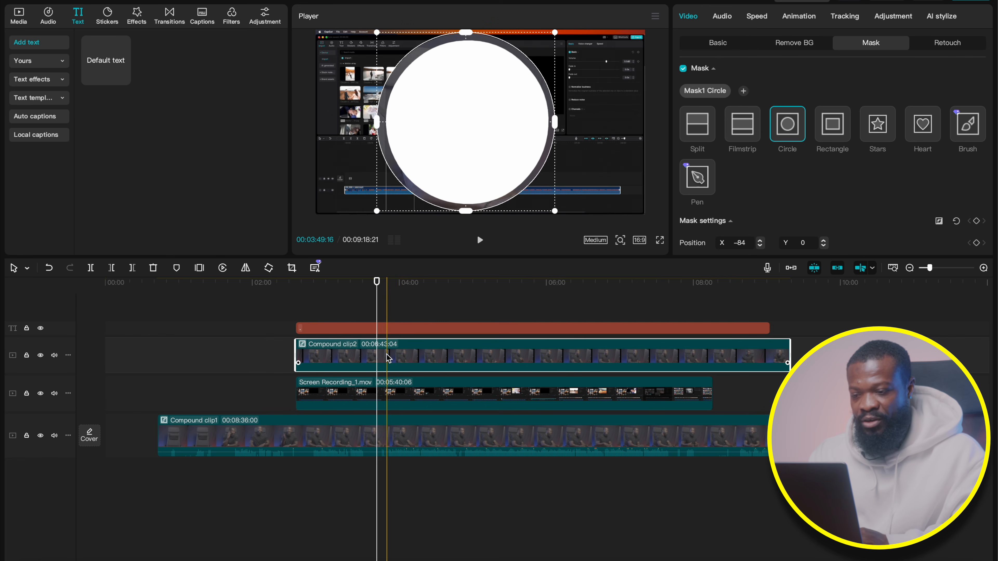
left_click(704, 44)
left_click_drag(728, 106, 719, 103)
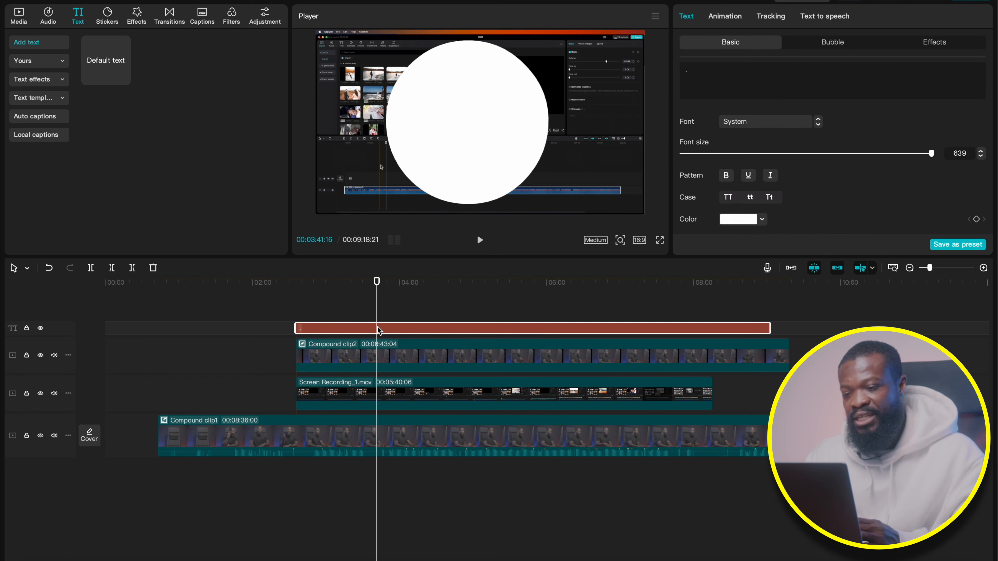
- Colour the circle yellow F4C70F, then convert it to a compound clip placed beneath the masked clip
scroll(765, 189, "down", 1)
left_click(737, 188)
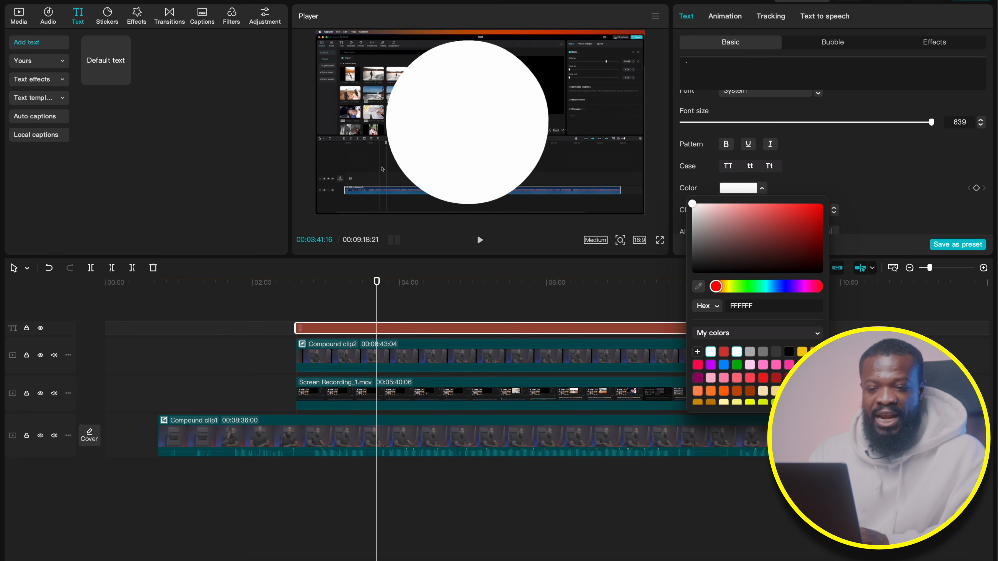
left_click(802, 352)
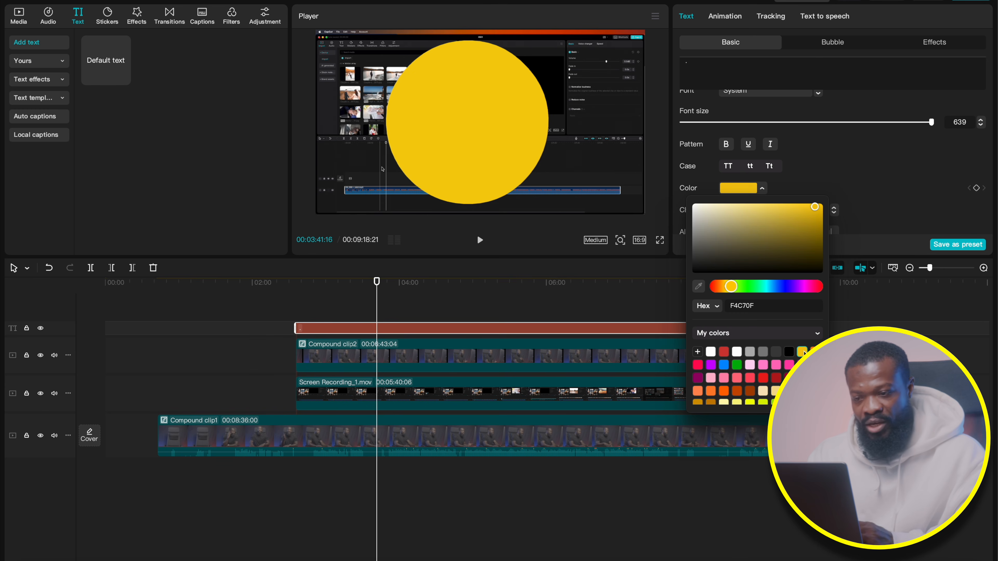
left_click(385, 331)
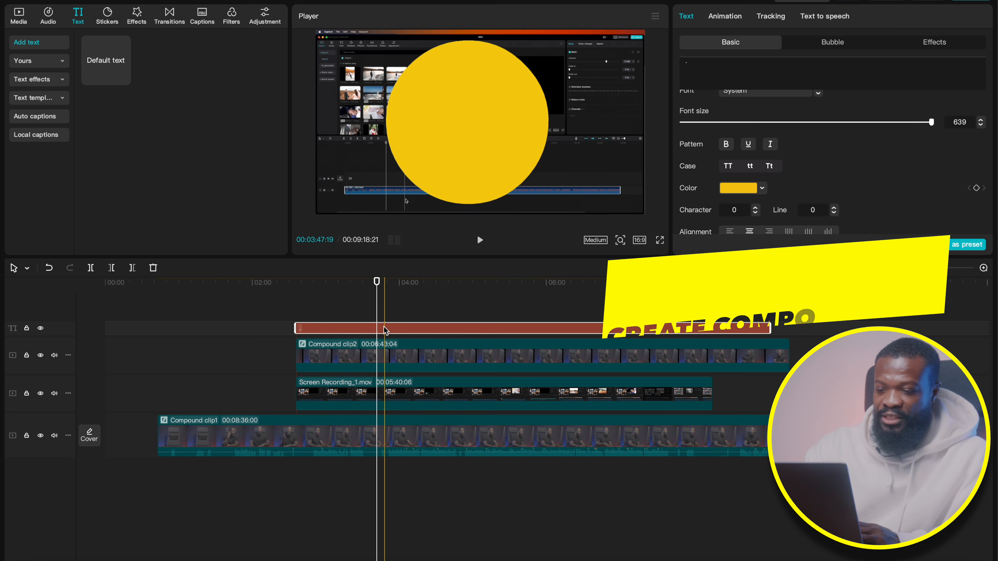
key("alt+g")
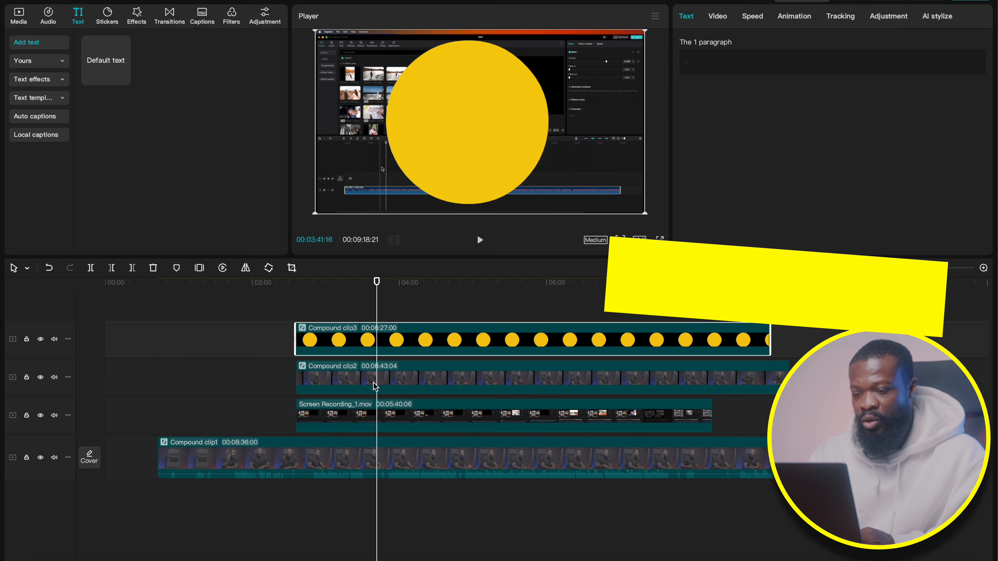
left_click_drag(377, 348, 378, 380)
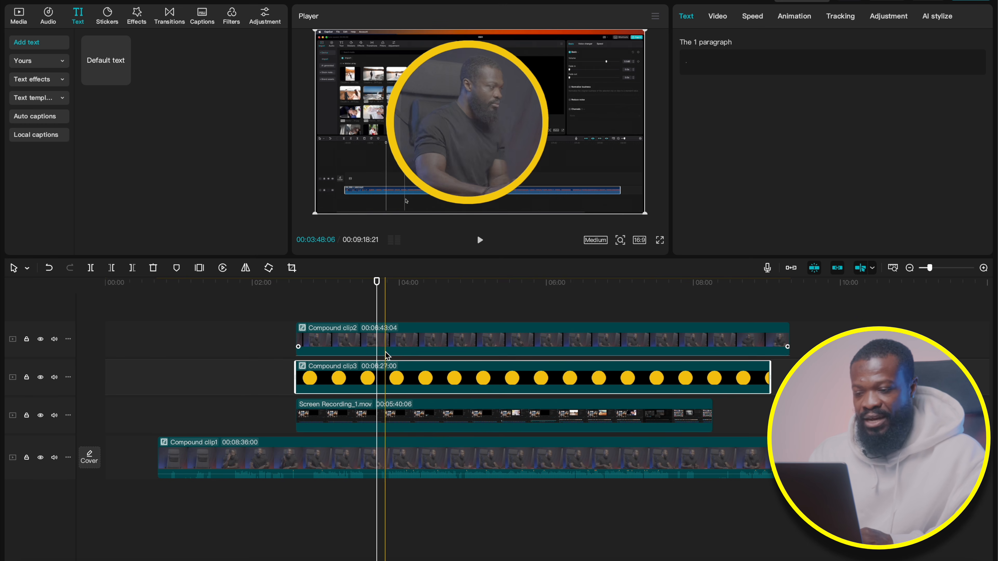
- Set the masked clip's scale to 88% and combine it with the yellow circle clip into one compound clip
left_click(627, 73)
left_click(959, 103)
left_click(958, 102)
left_click(959, 102)
left_click(958, 102)
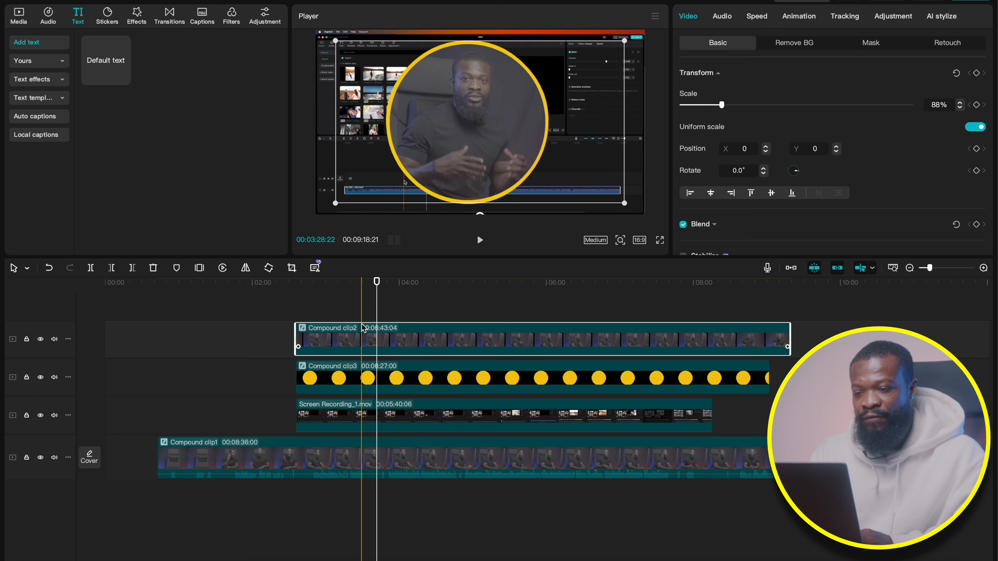
left_click_drag(373, 310, 398, 381)
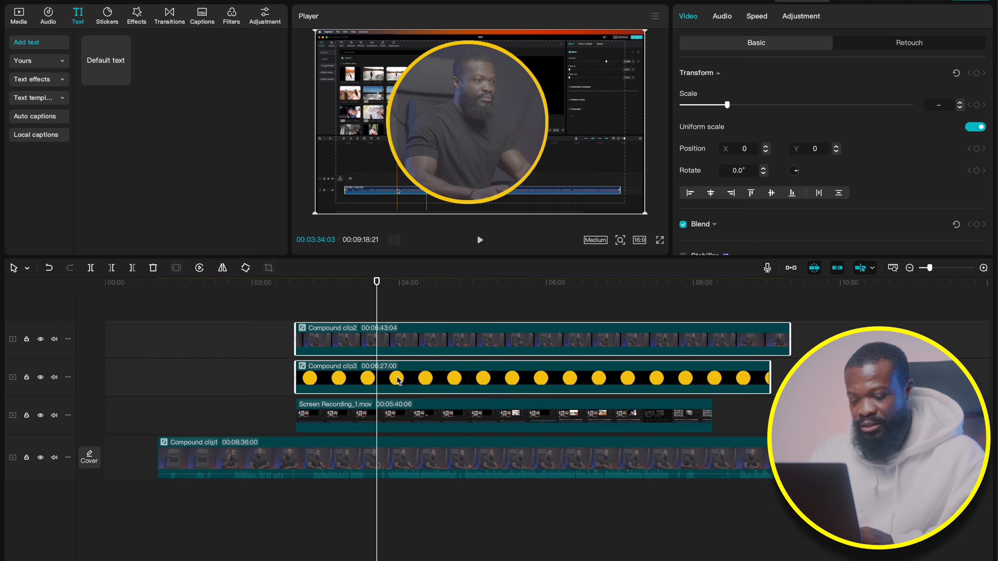
key("alt+g")
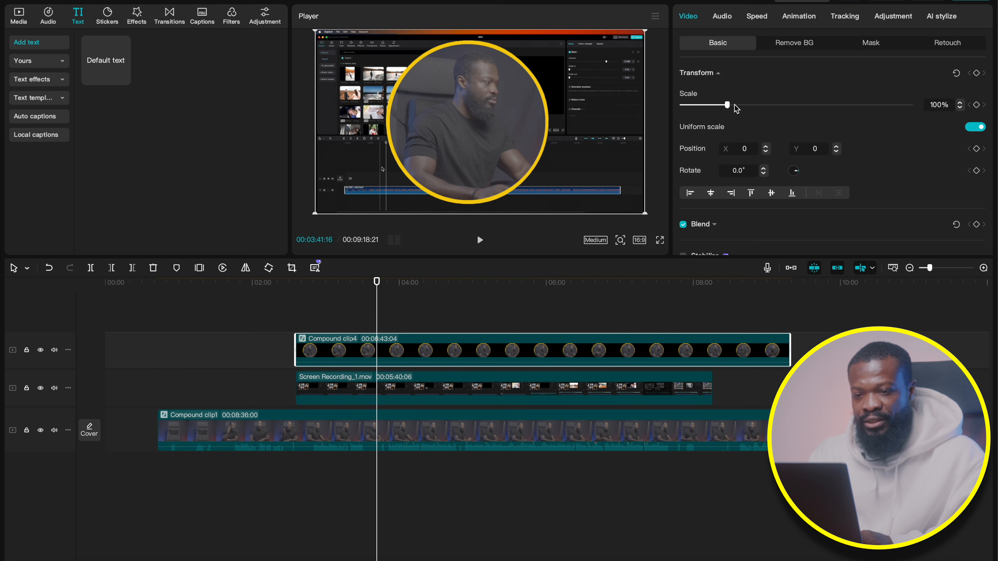
- Scale Compound clip4 down to 40% and place the circle in the lower-right corner of the video frame at X 1459, Y -589
left_click_drag(728, 104, 704, 105)
left_click_drag(474, 131, 597, 182)
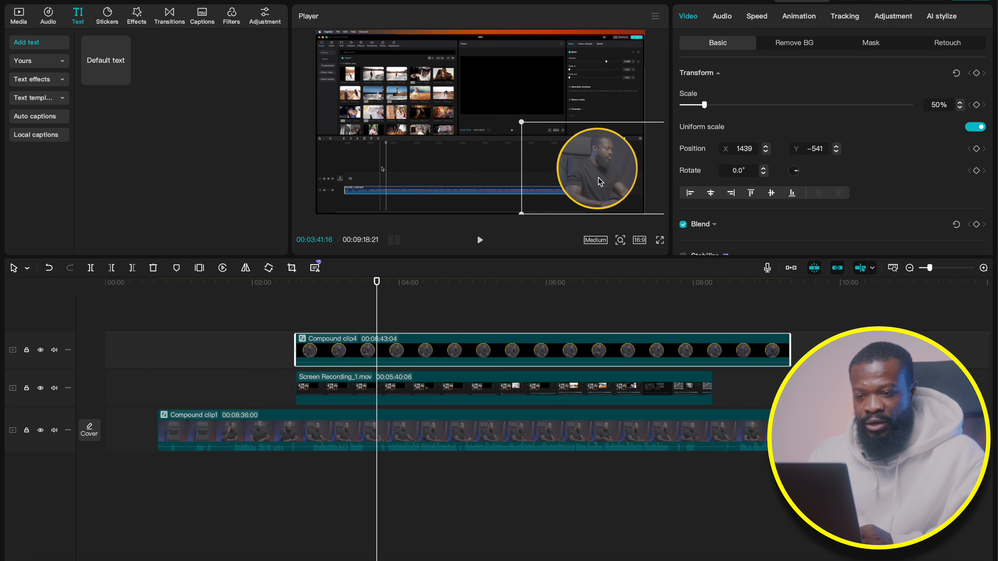
left_click_drag(704, 106, 699, 105)
left_click_drag(576, 177, 579, 181)
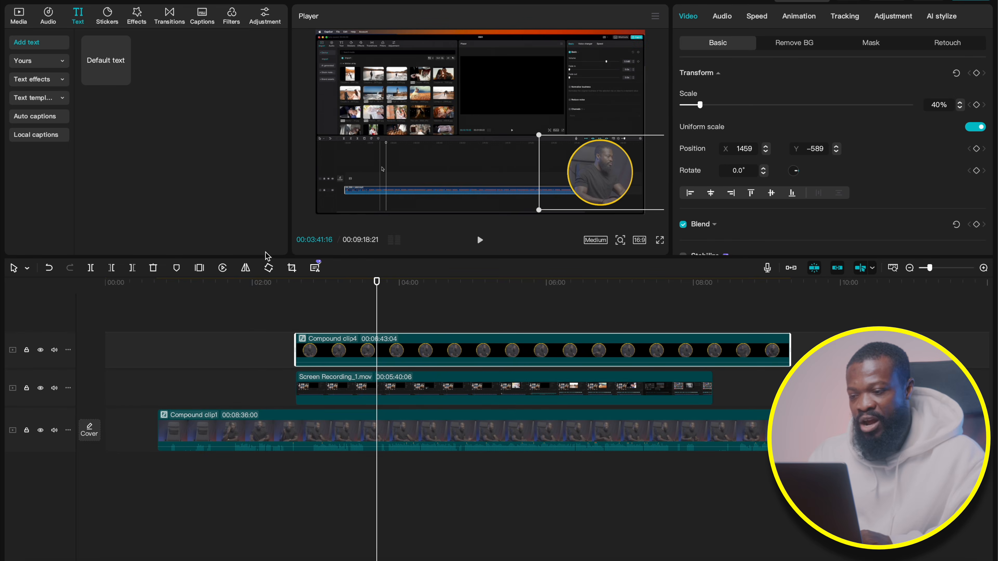
- Mirror Compound clip4 horizontally, then enlarge it to 46% and place it at X 1358, Y -589
left_click(245, 269)
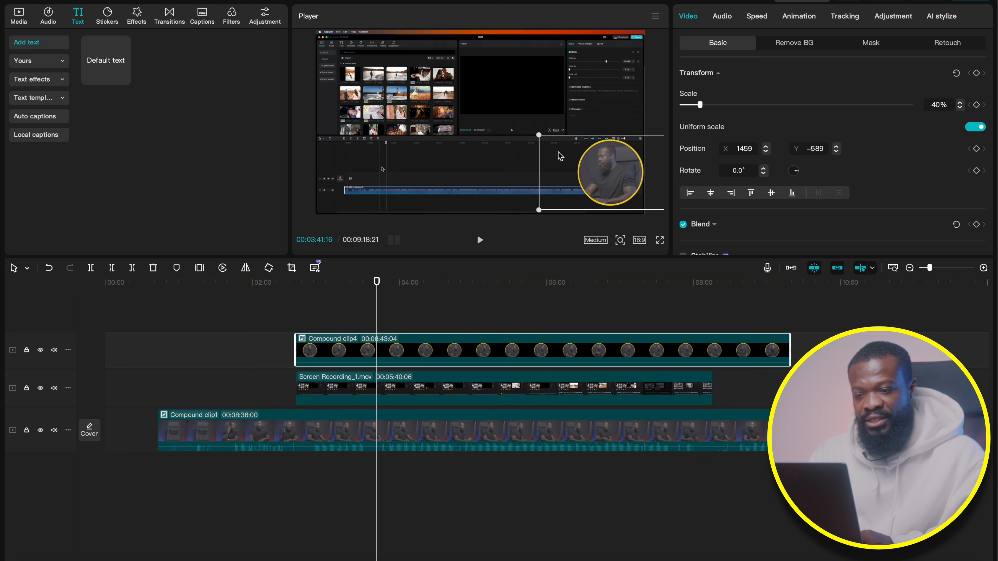
left_click_drag(537, 135, 520, 130)
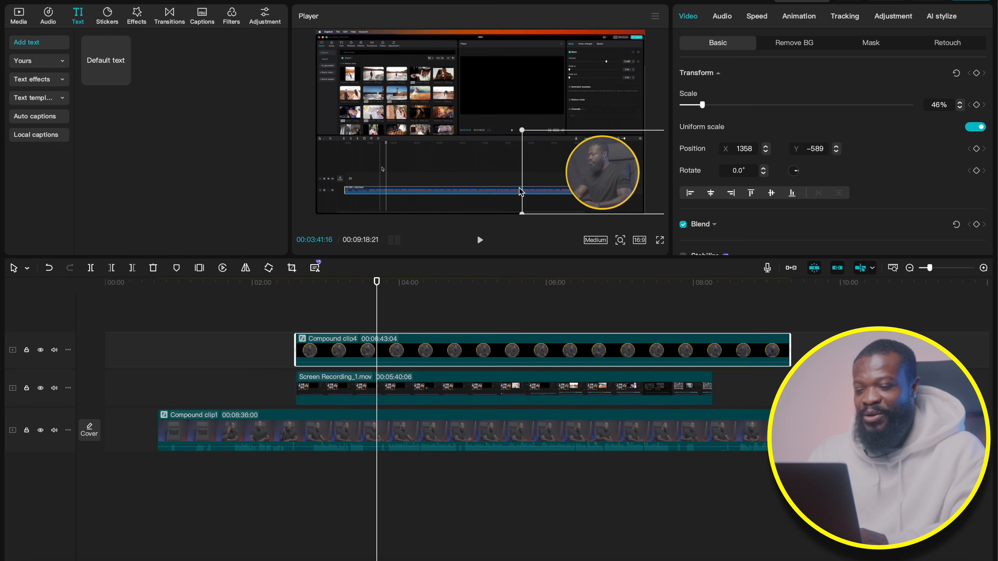
left_click(297, 313)
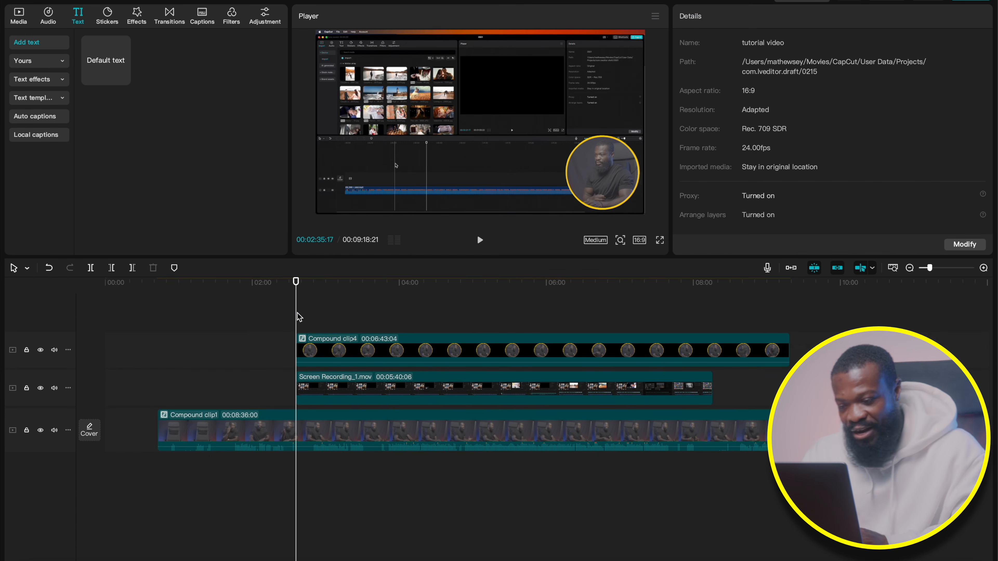
- Play through the speaker's intro and split Compound clip1 at 00:01:45:11 and 00:01:50:07 around the usable line
scroll(297, 313, "up", 2)
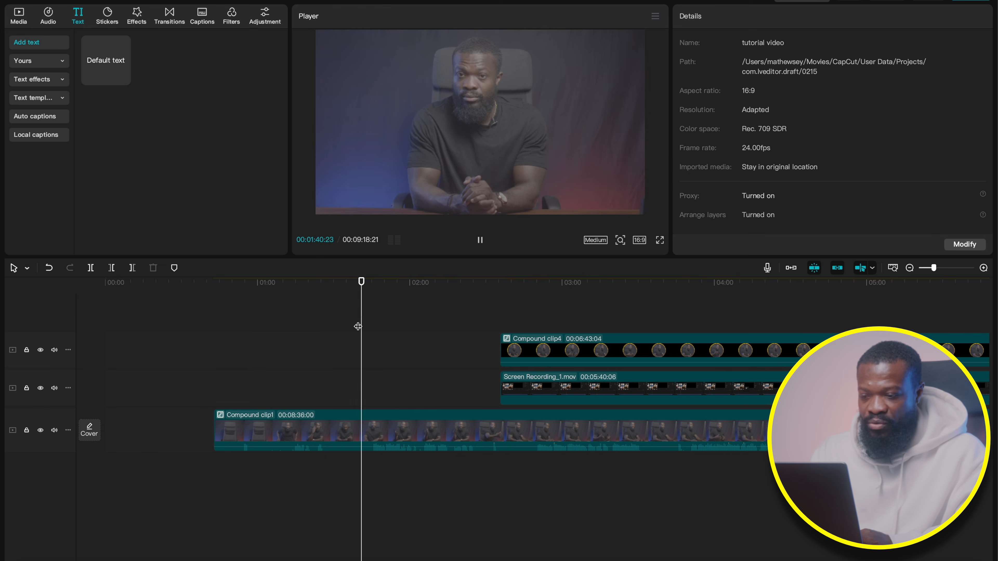
scroll(372, 332, "up", 2)
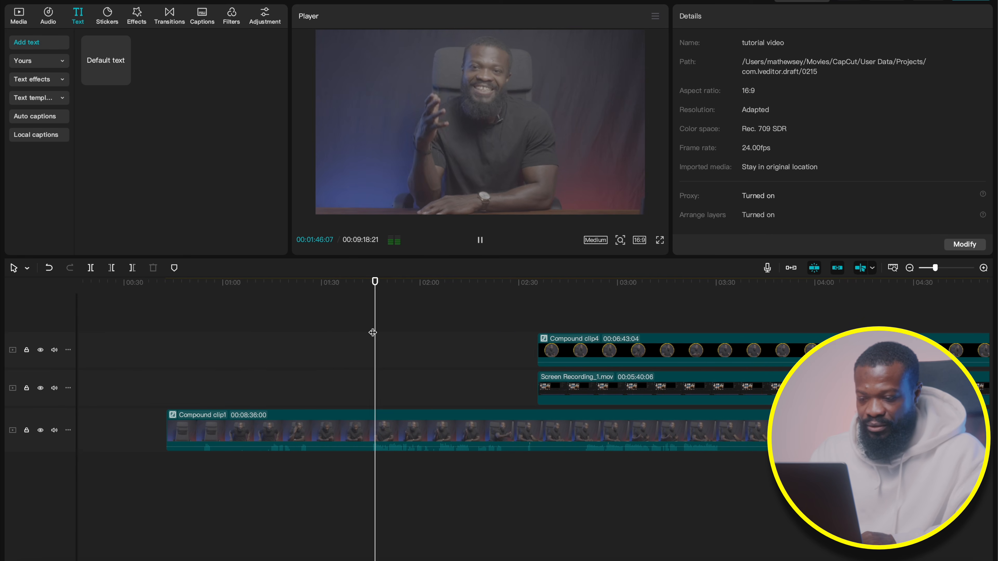
scroll(372, 332, "up", 1)
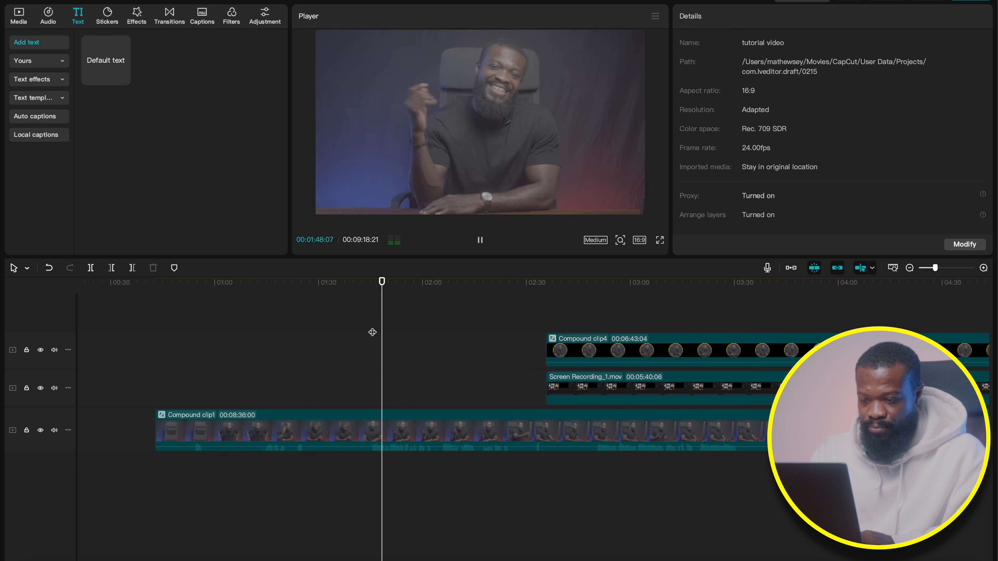
key("space")
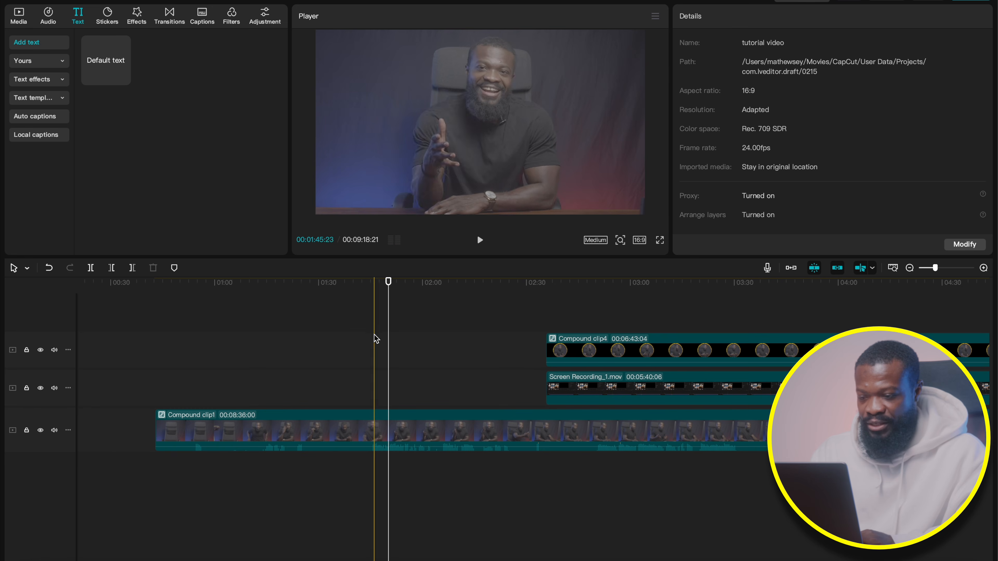
left_click(372, 341)
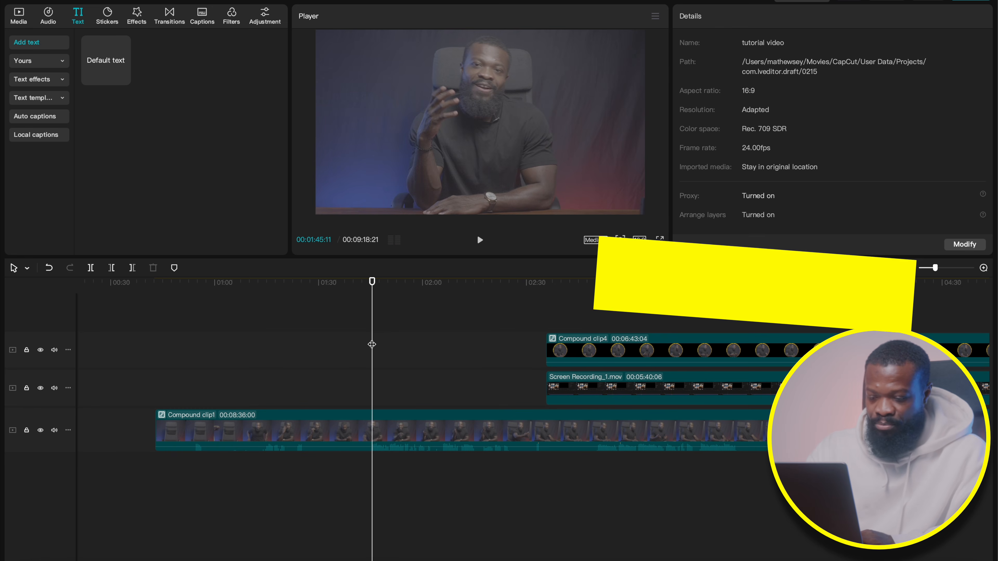
key("super+b")
left_click(389, 345)
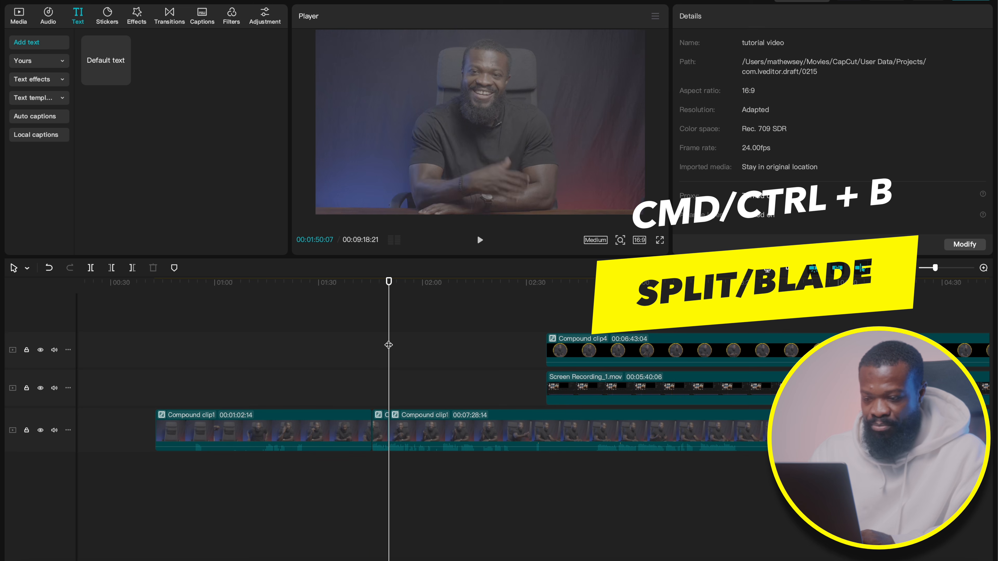
- Delete the Compound clip1 segments before the kept intro line and between it and the start of the screen recording
left_click(335, 430)
key("Delete")
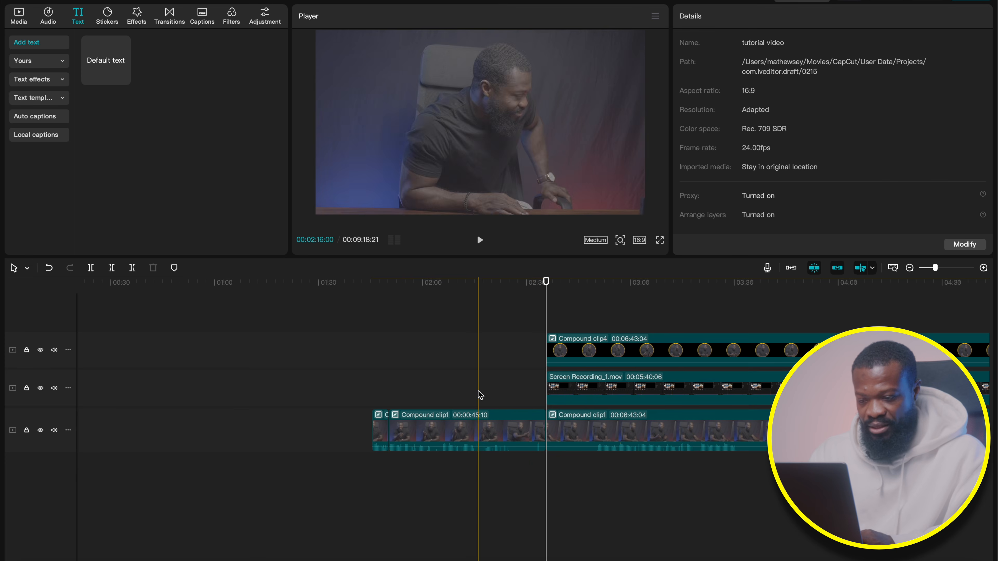
left_click(473, 419)
key("Delete")
- Play the screen-recording section to find the end of the usable speech and split all three tracks at 00:03:30:15
scroll(335, 406, "right", 3)
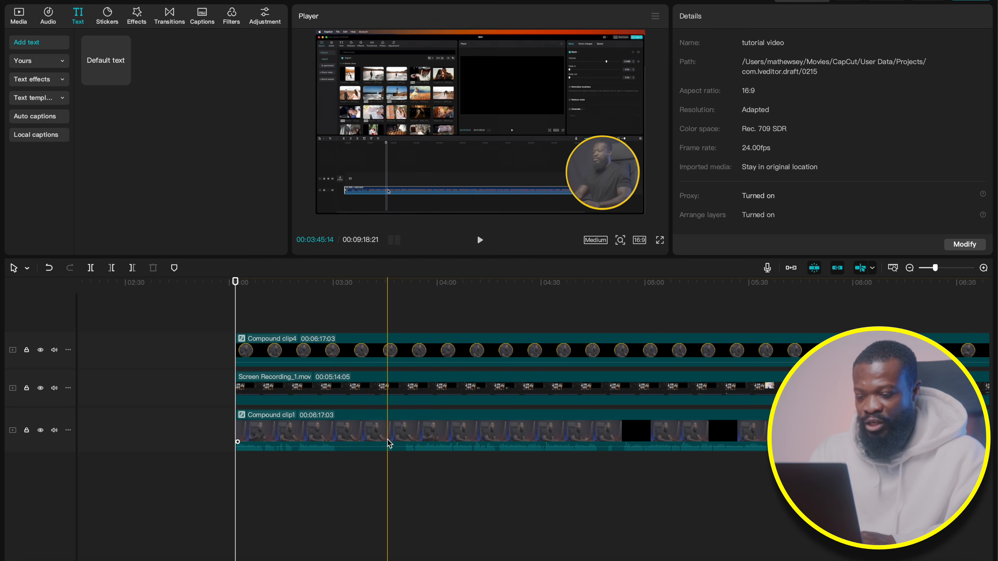
scroll(387, 439, "right", 2)
scroll(387, 439, "up", 2)
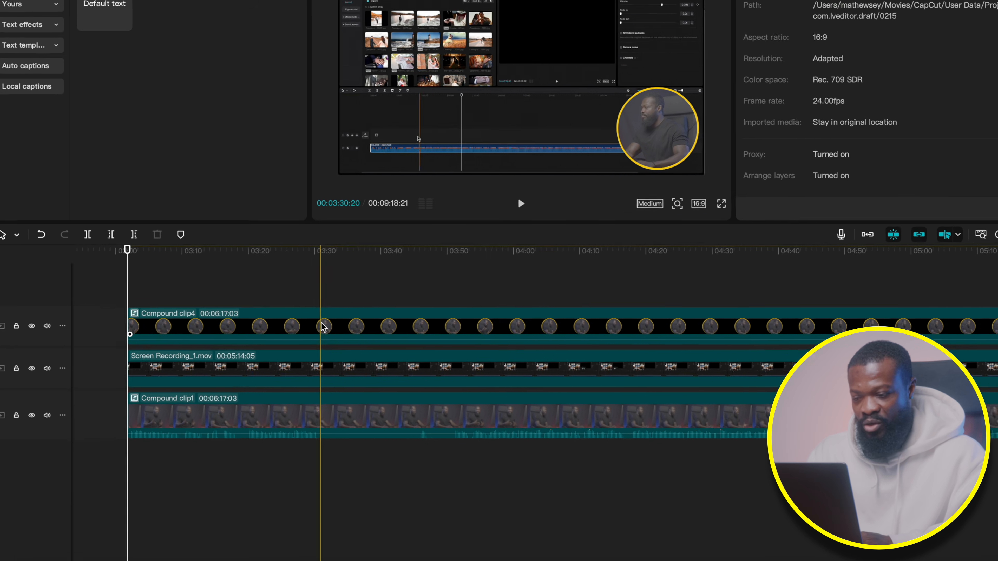
left_click(325, 308)
key("space")
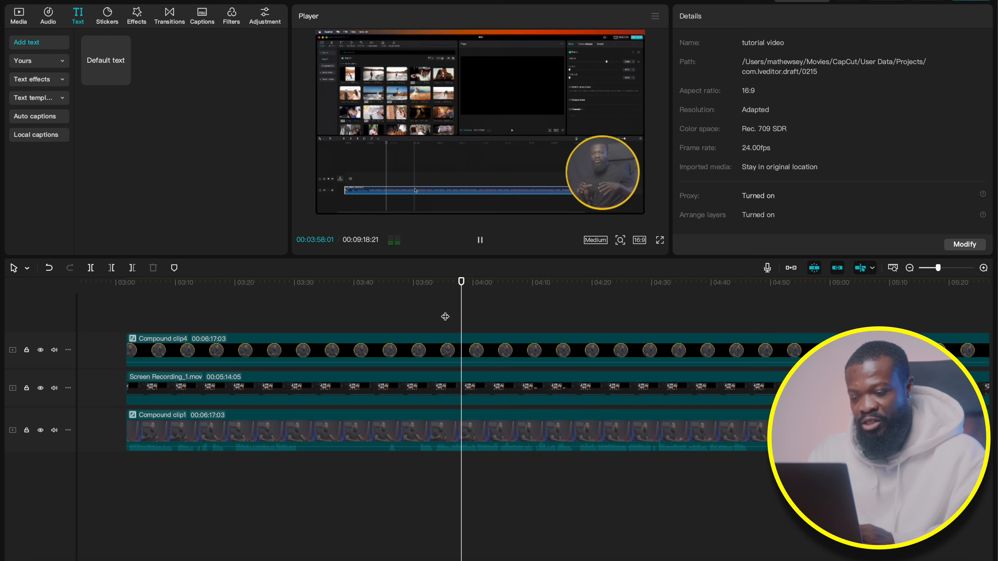
key("space")
left_click(297, 306)
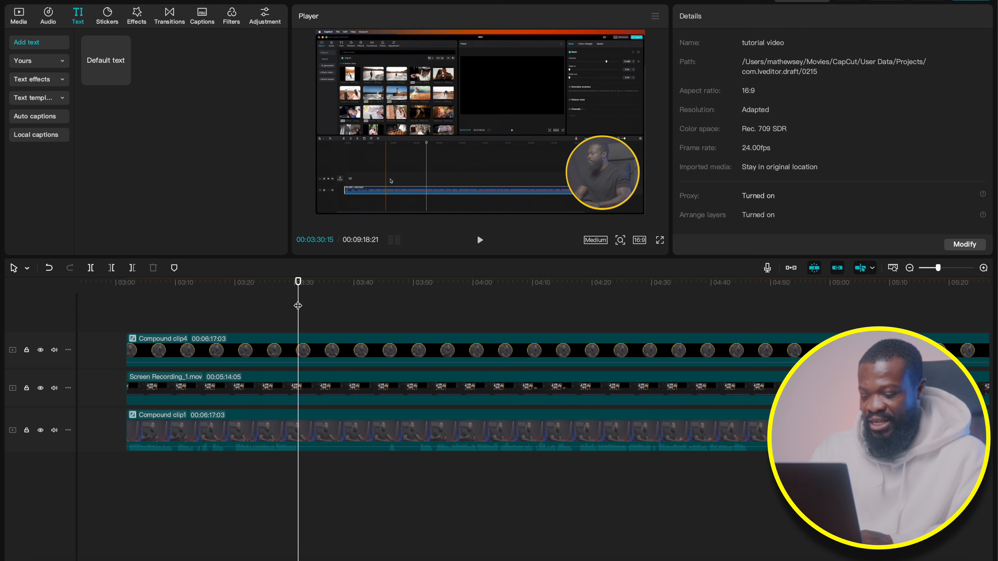
key("super+b")
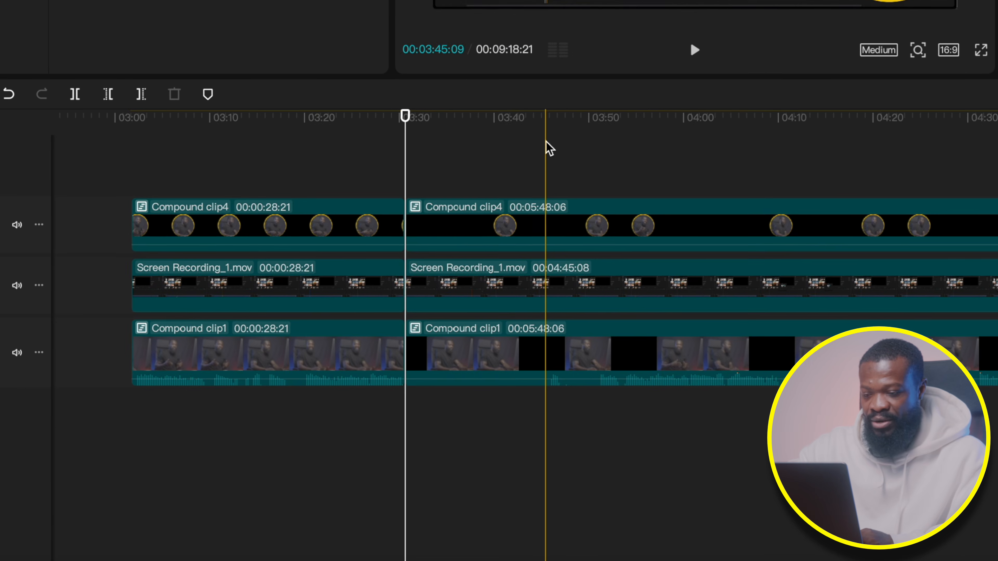
- Split all three tracks where the speech resumes at about 00:03:51 and delete the section between the two cuts
left_click(597, 123)
key("super+b")
left_click_drag(530, 150, 527, 418)
key("Delete")
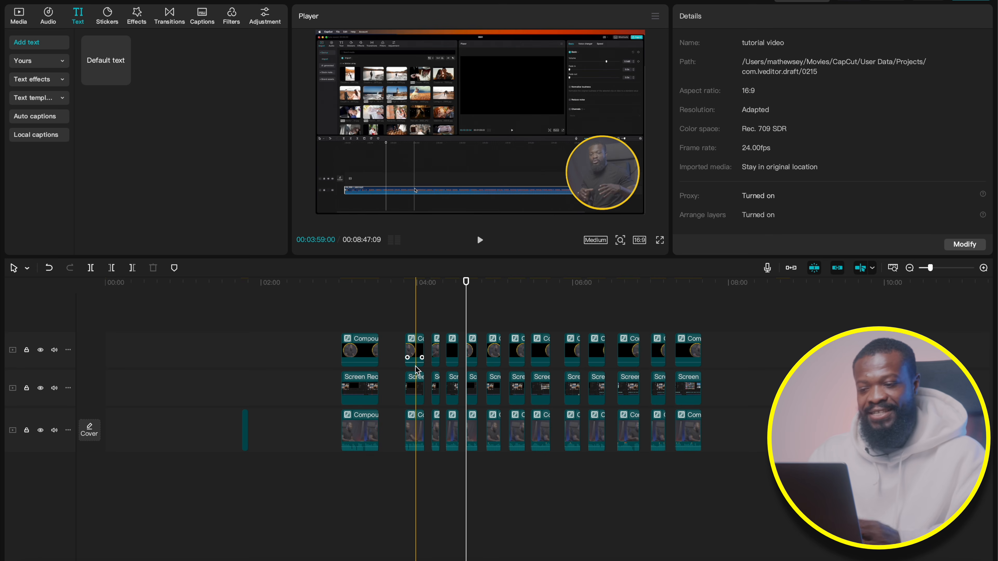
- Select every remaining clip on the three tracks and group them
left_click(249, 319)
left_click_drag(250, 319, 821, 494)
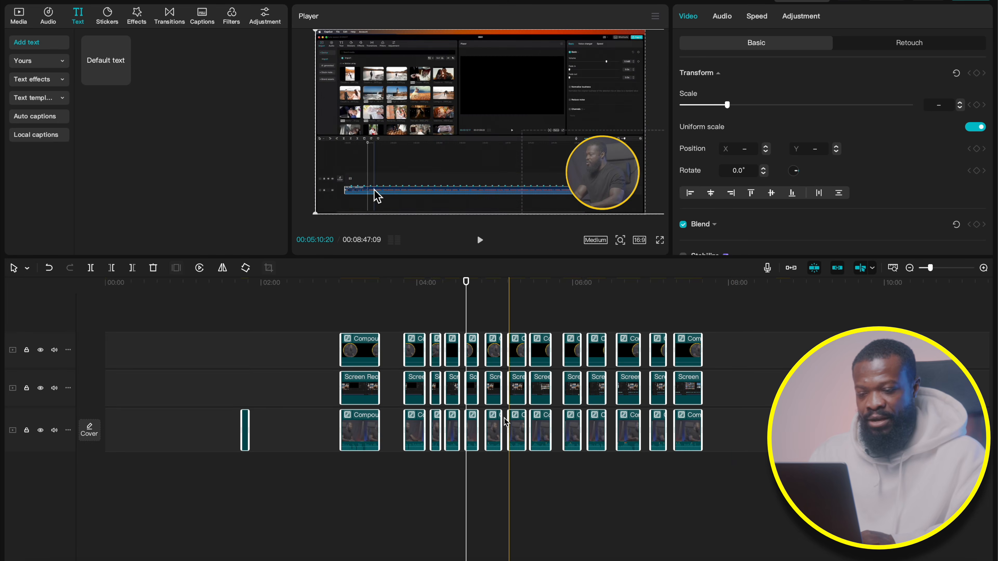
right_click(492, 385)
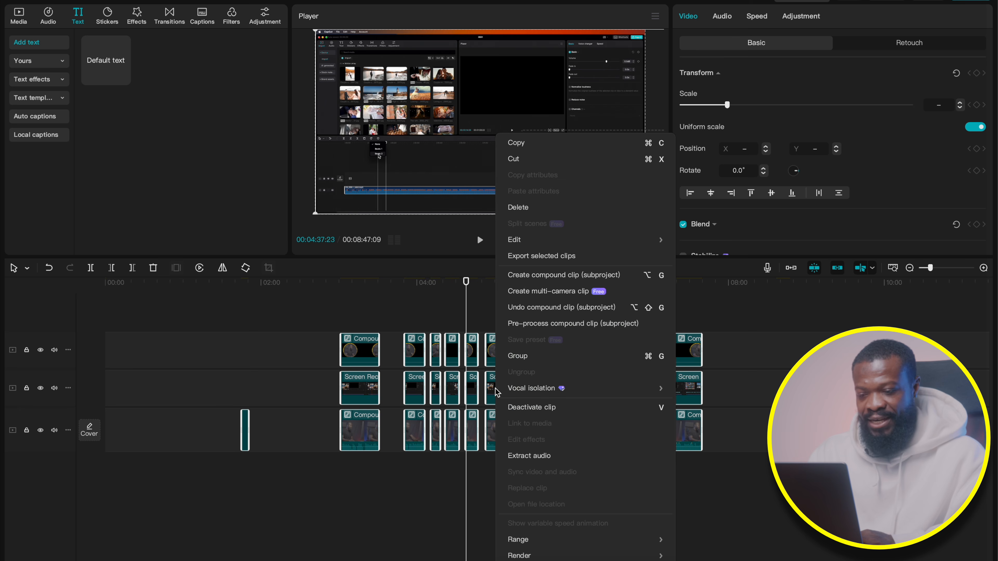
left_click(513, 355)
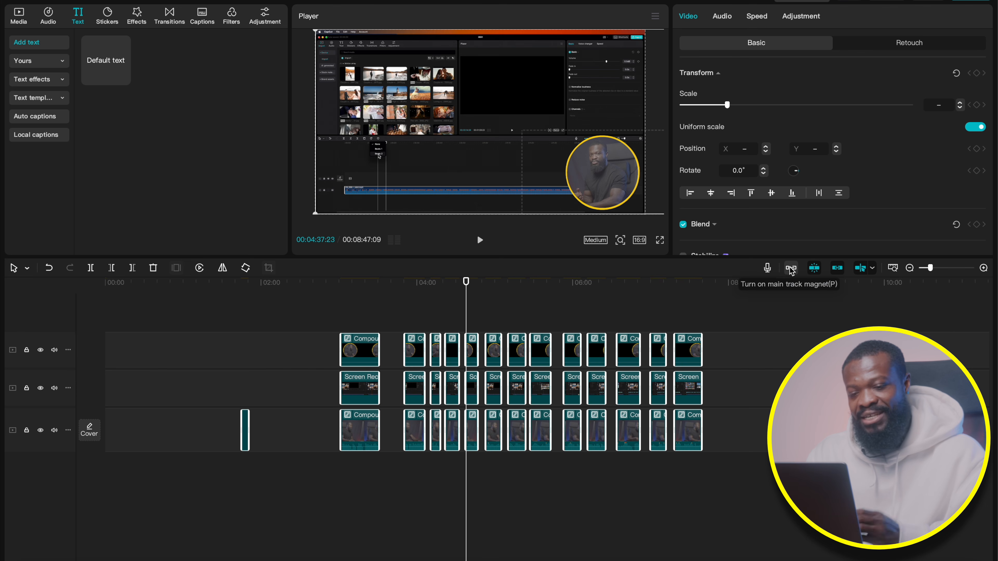
- Try closing the gaps between the clips with the main track magnet
left_click(791, 268)
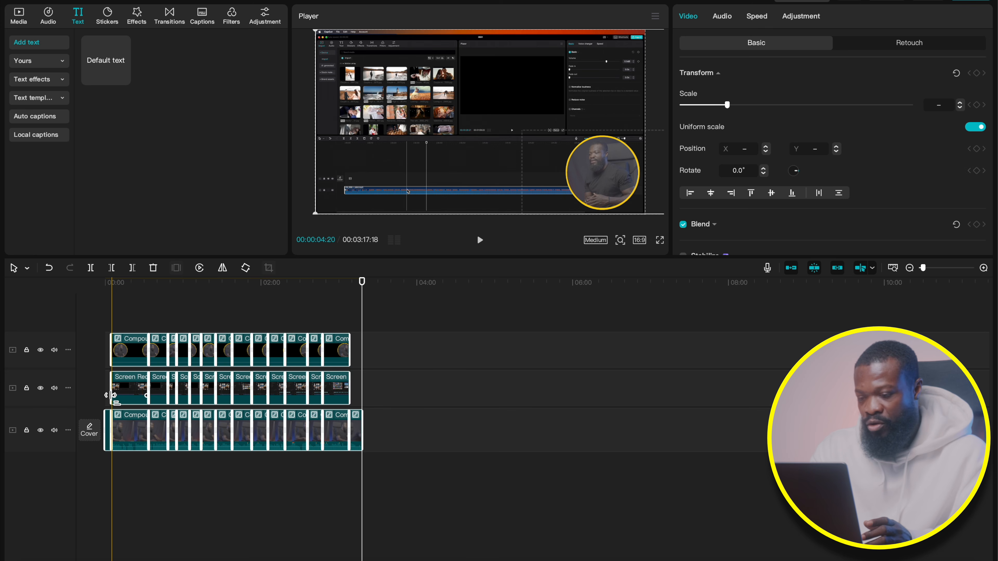
key("super+z")
left_click(423, 324)
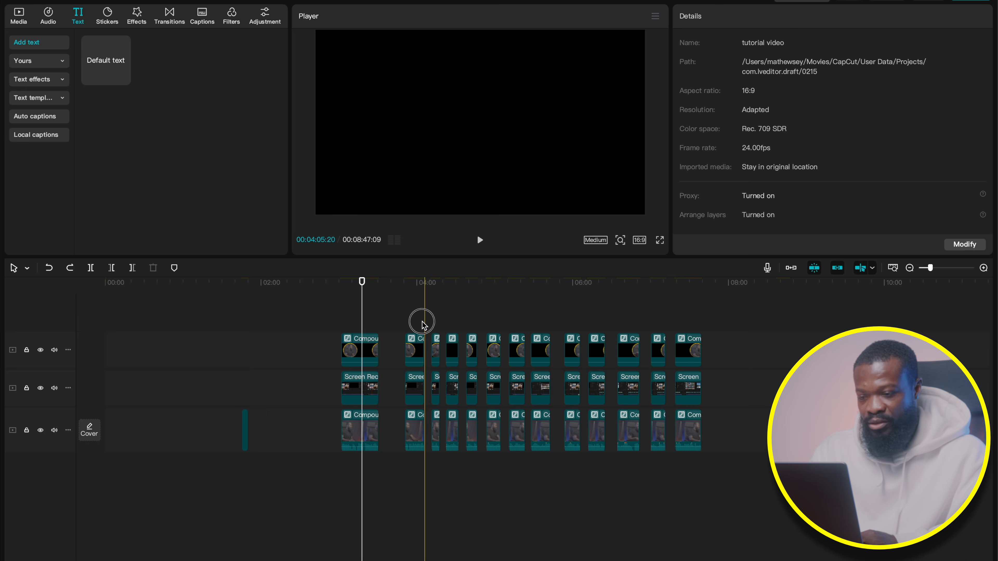
- Turn on the main track magnet with all clips on the timeline selected, so the gaps between them close
left_click(415, 348)
left_click(416, 322)
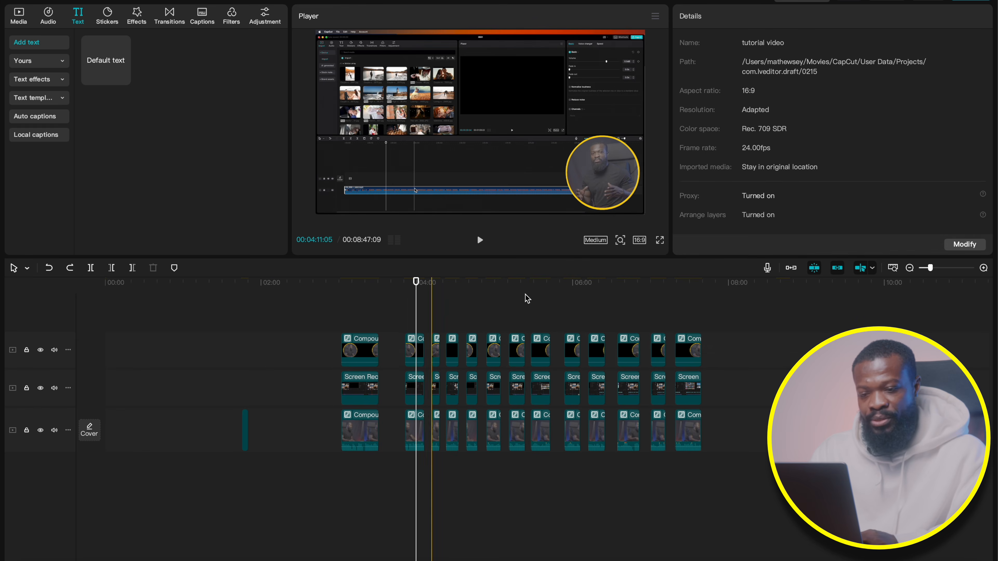
left_click(791, 269)
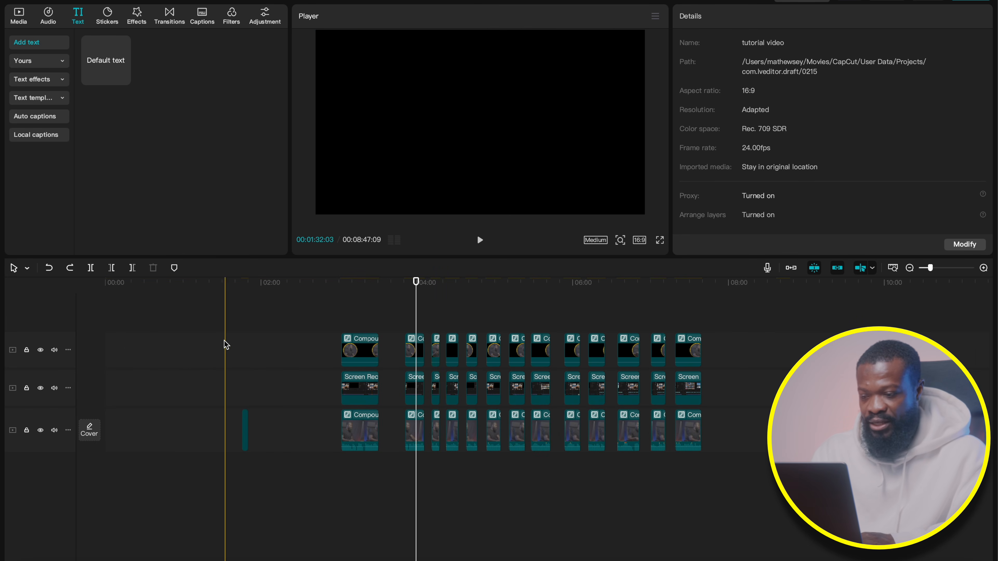
key("super+a")
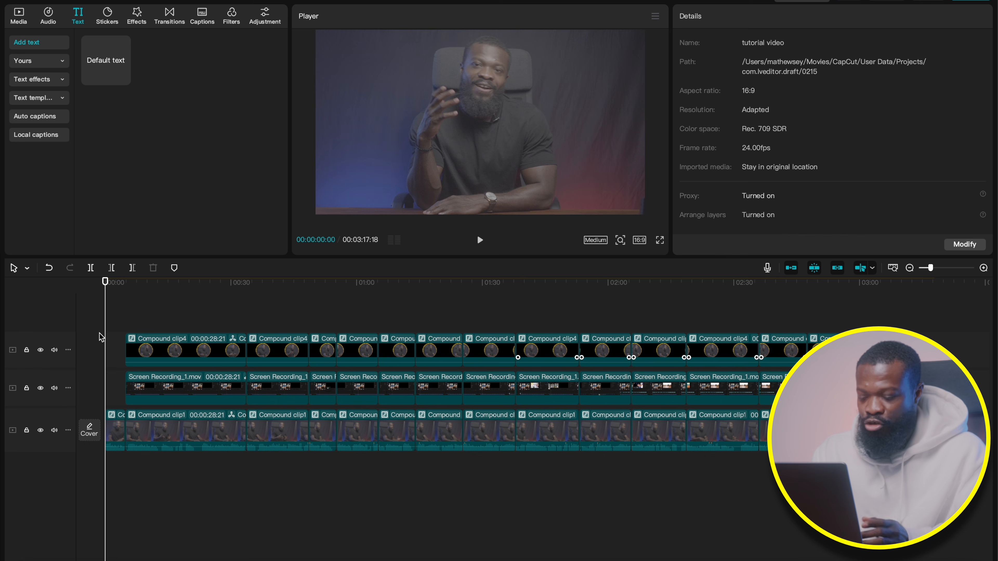
- Preview the joined edit up to 00:00:07:23 and add Screen Recording 2025-02-14 at 16.15.01.mov from Finder there, on a new track above the others
key("space")
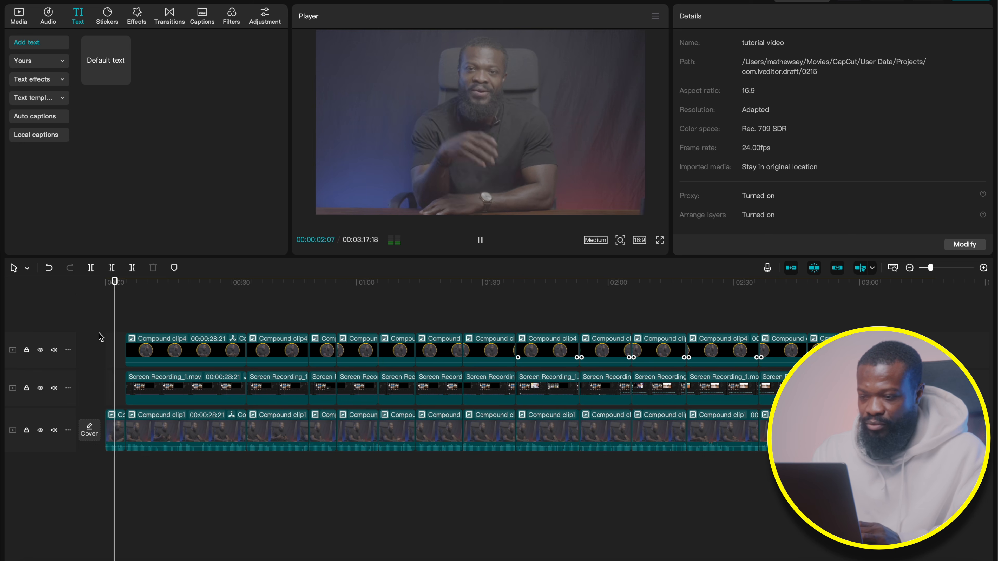
left_click(526, 322)
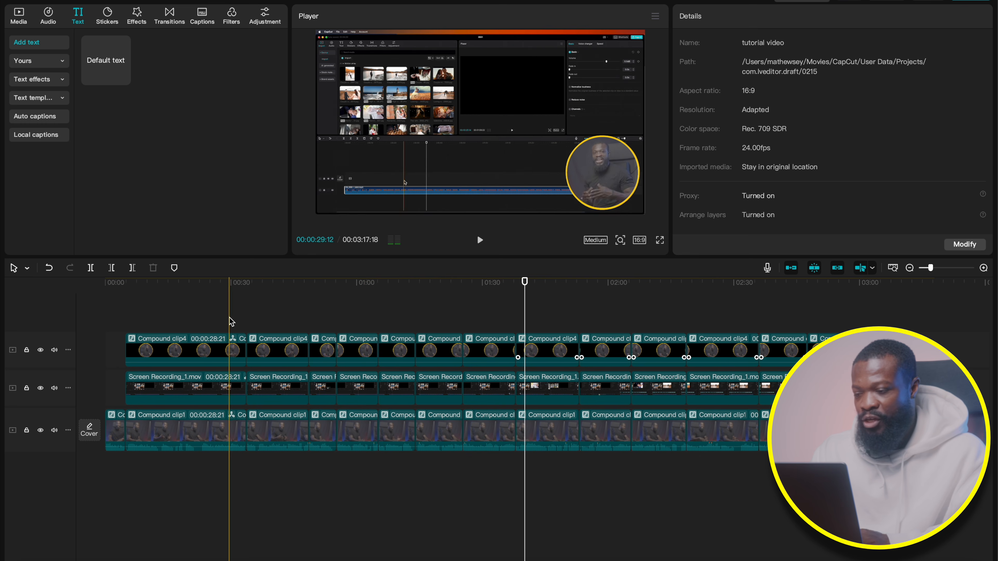
scroll(126, 317, "up", 3)
scroll(126, 317, "up", 3)
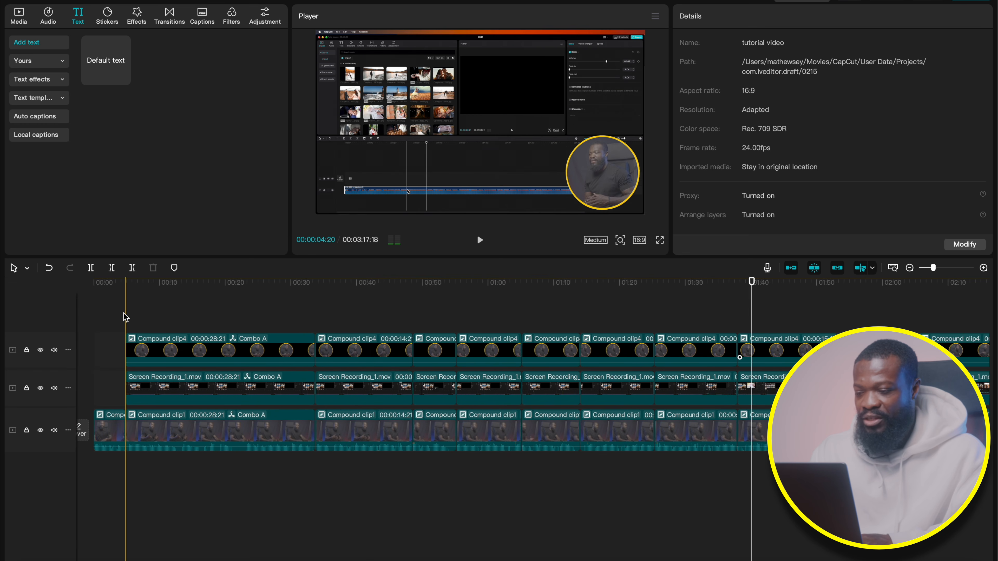
key("space")
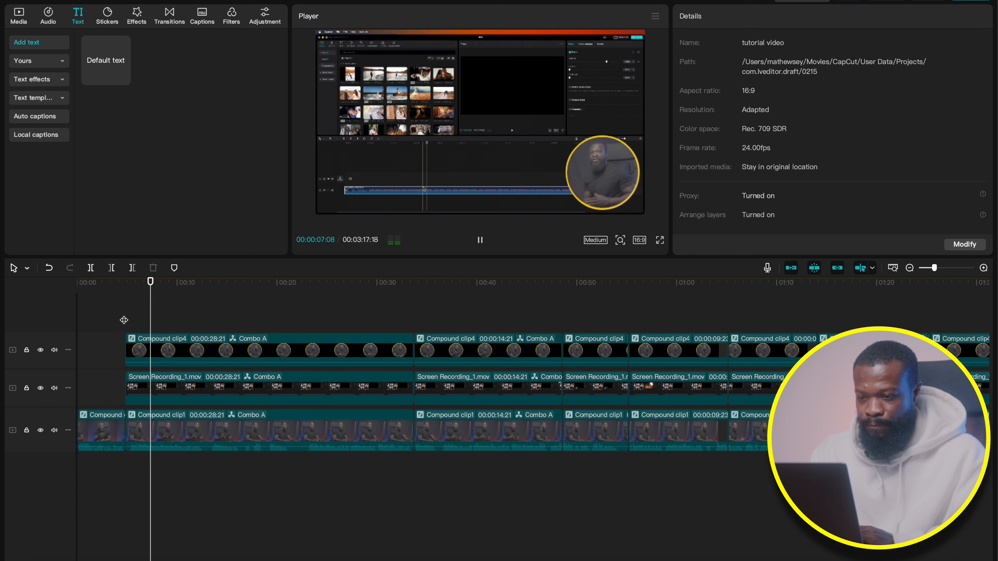
key("space")
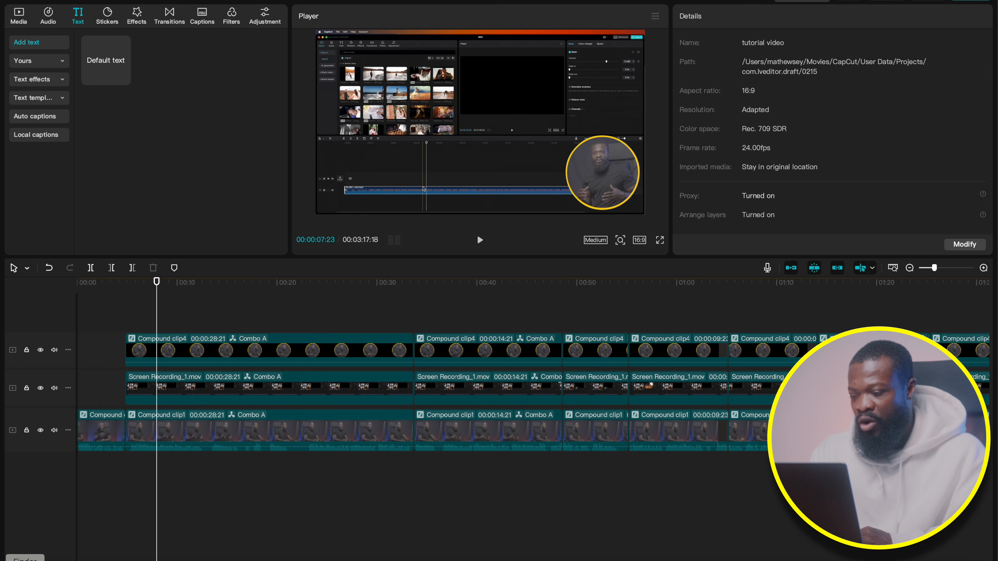
left_click(25, 560)
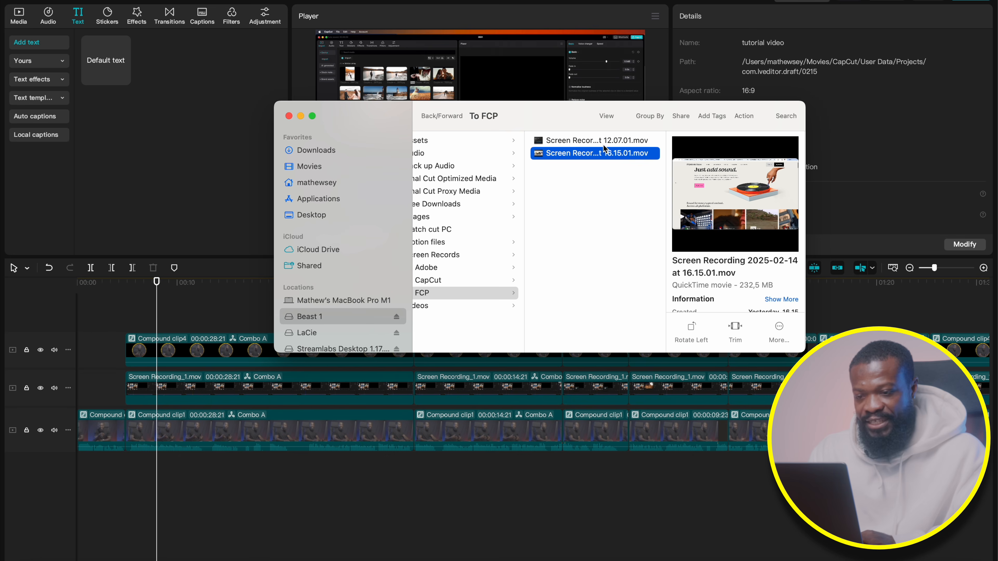
left_click_drag(587, 159, 179, 339)
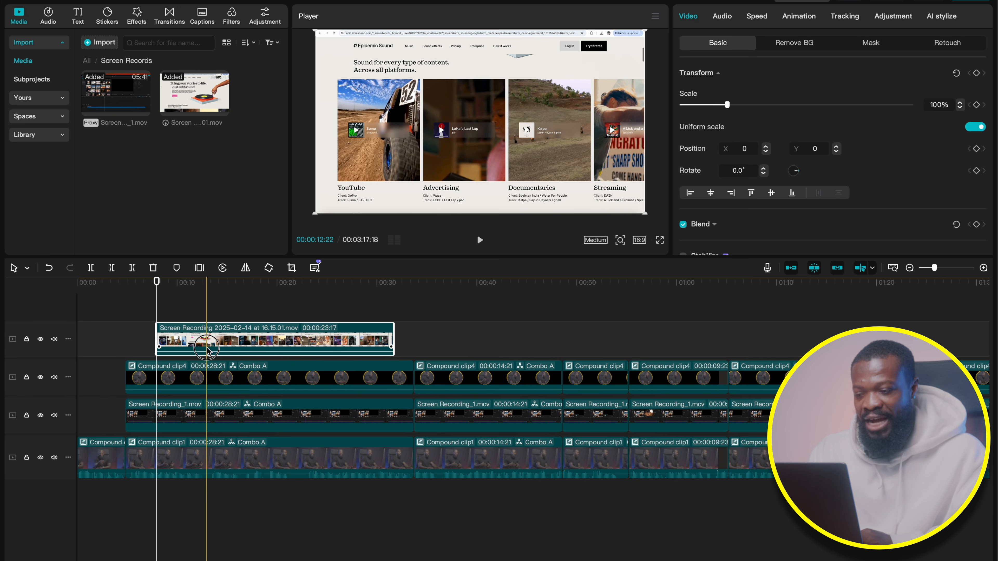
- Keyframe the overlay screen recording's scale from 100% at 00:00:07:23 to 125% at 00:00:12:09, trim its end shortly after, and preview the zoom
left_click_drag(207, 352, 207, 354)
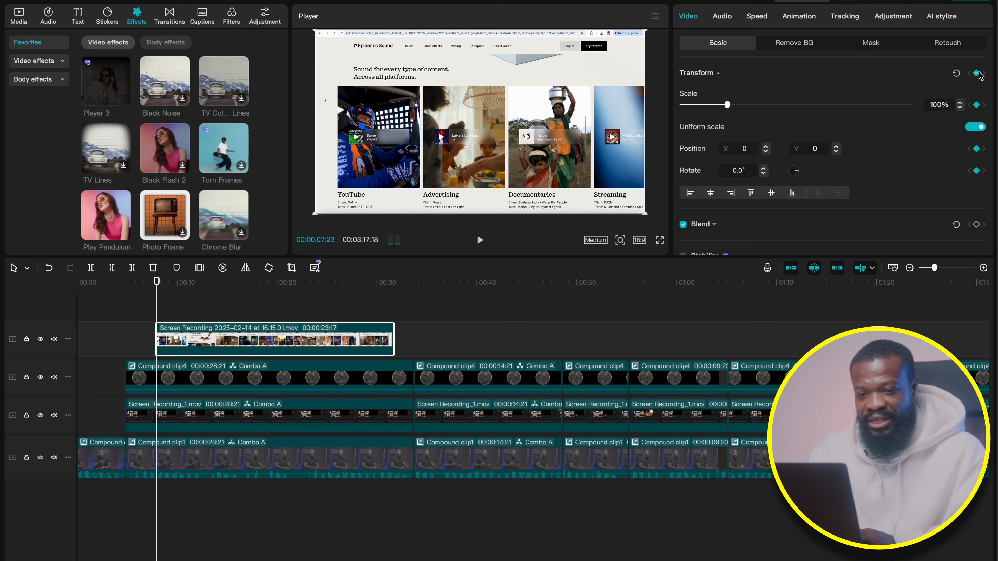
left_click(201, 289)
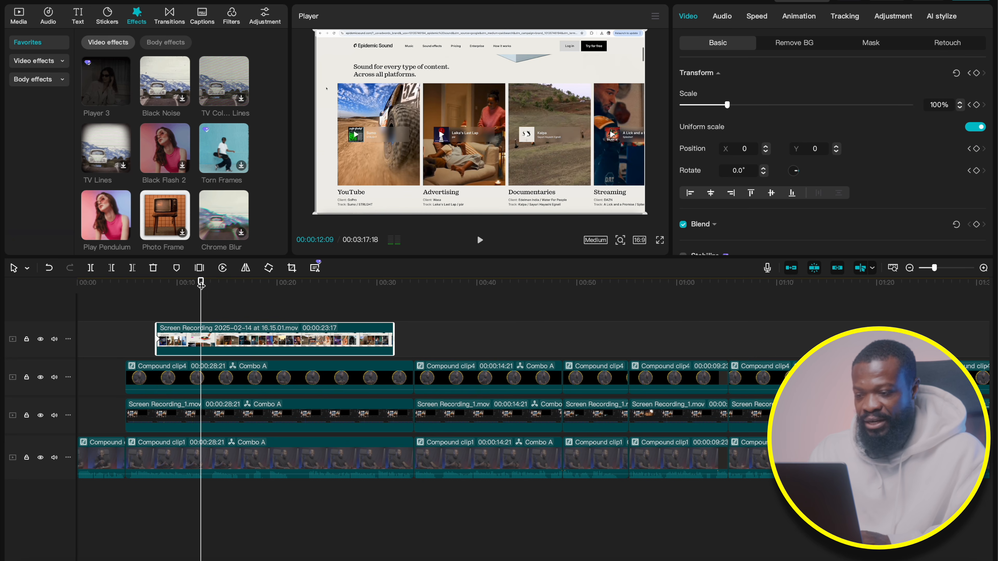
left_click_drag(727, 105, 739, 105)
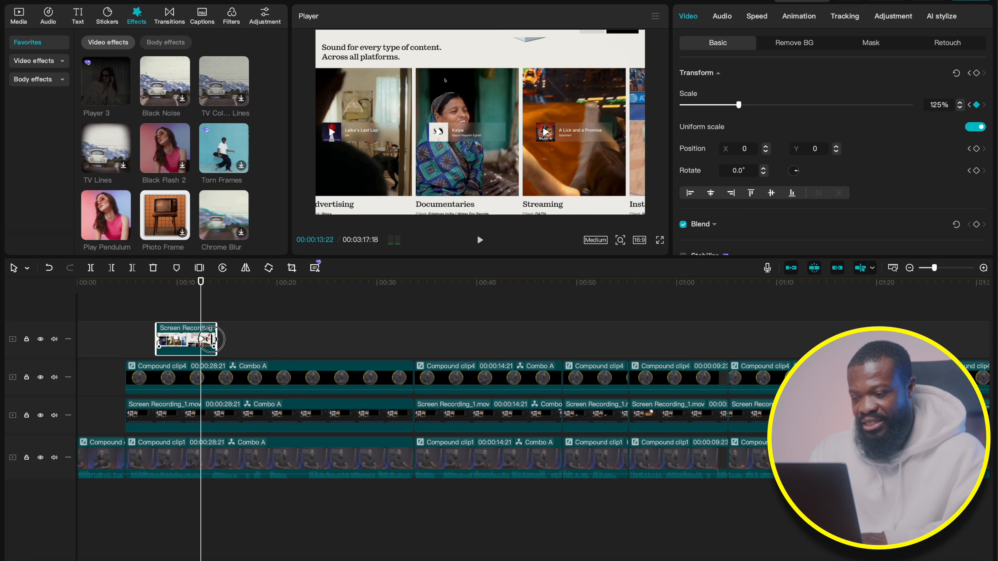
left_click(142, 309)
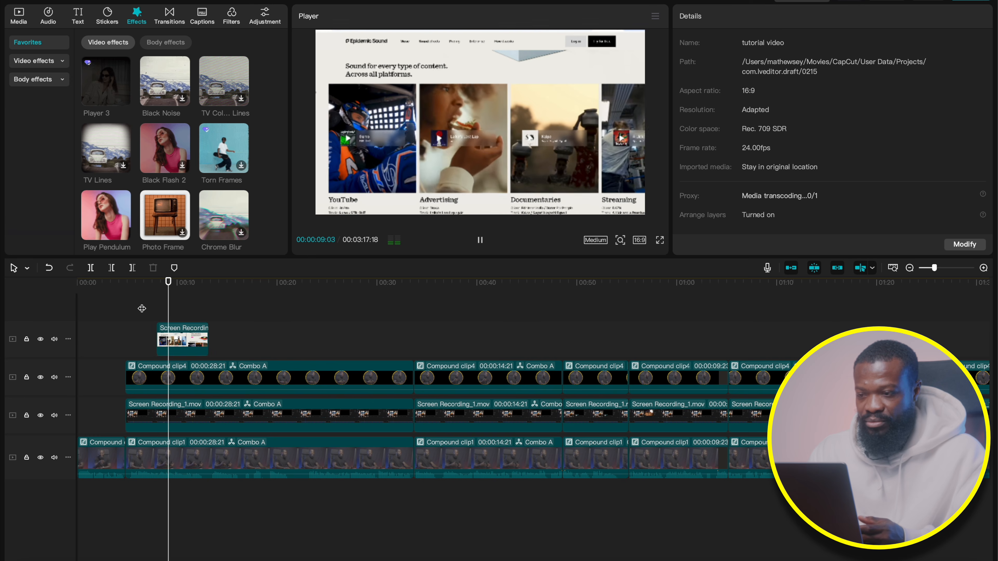
key("space")
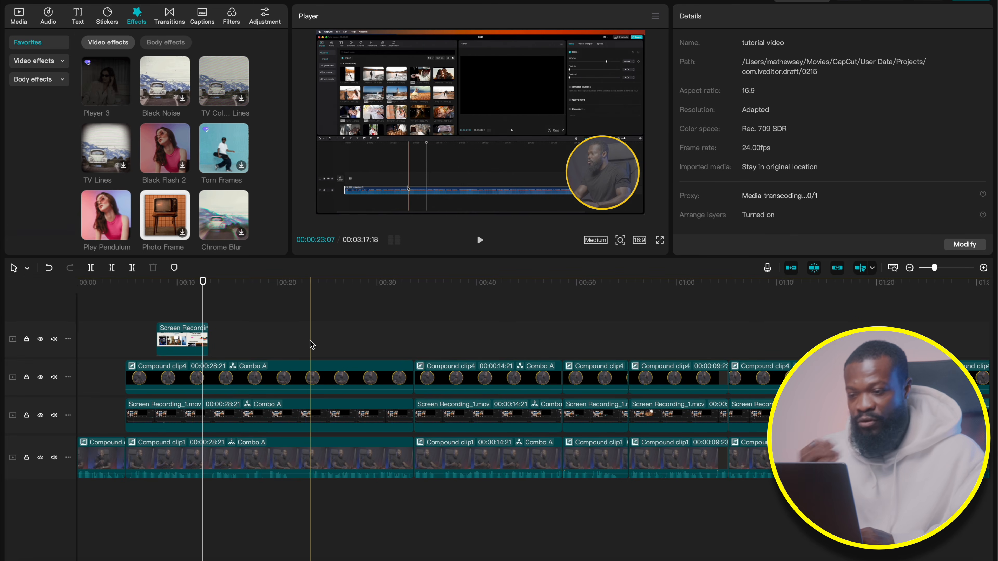
- Place the playhead at 00:00:23:02 and ungroup the clips on the three lower tracks
left_click(308, 345)
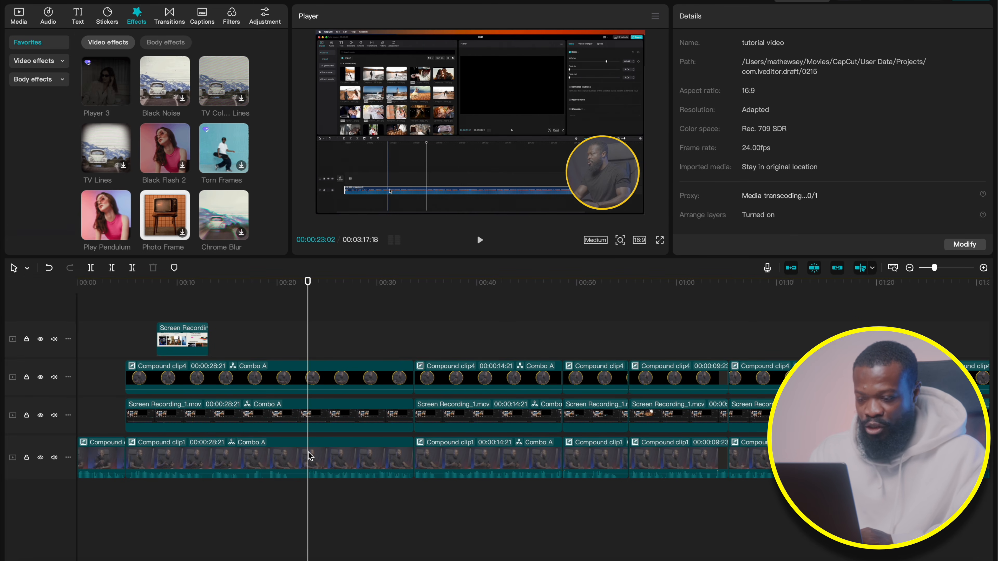
left_click(311, 380)
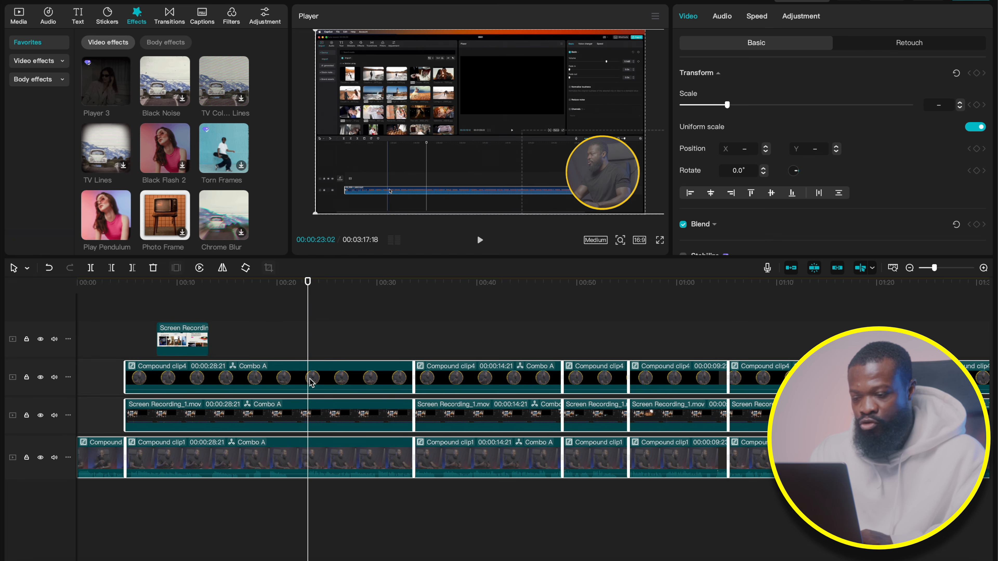
right_click(311, 382)
left_click(334, 423)
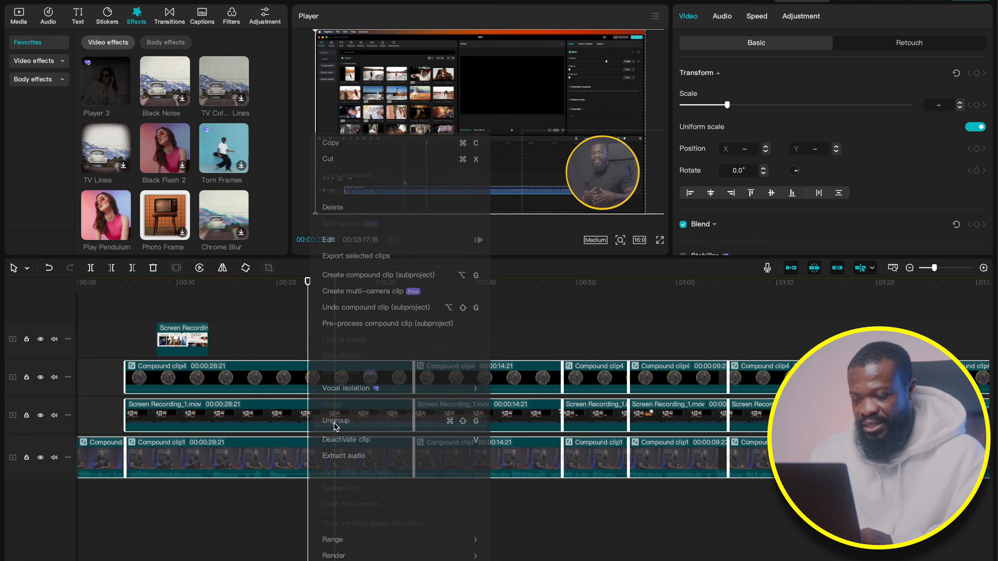
- Split the full-frame speaker footage on the bottom video track at 00:00:23:02 and at 00:00:27:11
left_click(312, 440)
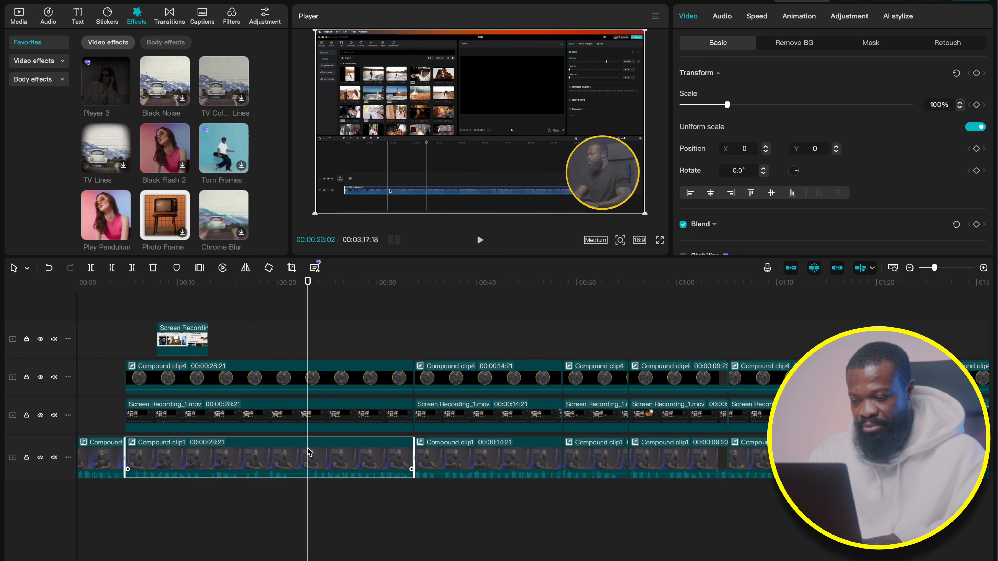
key("ctrl+b")
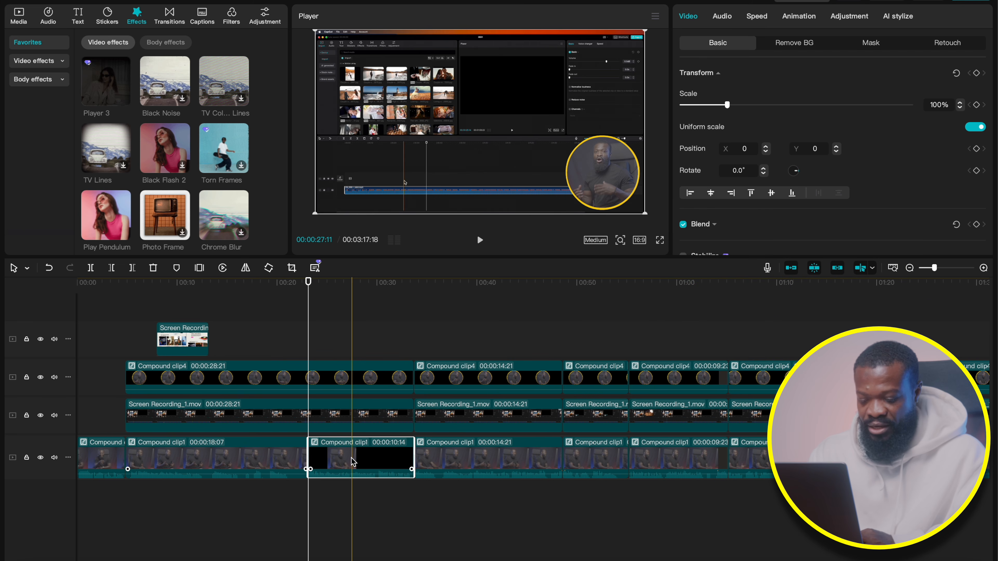
key("ctrl+b")
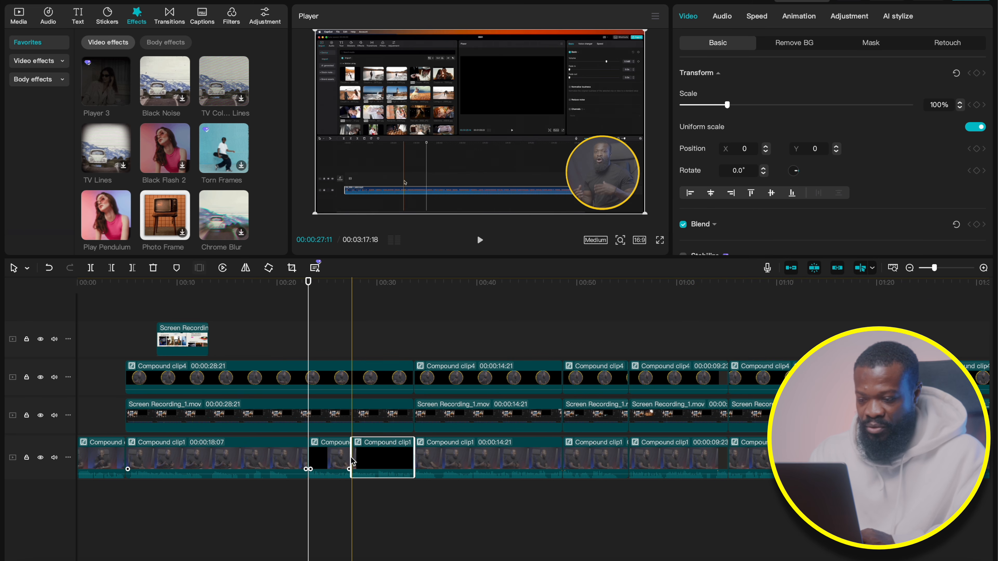
- Place a copy of the middle speaker segment on the topmost video track at 00:00:23:02 and preview the full-frame cutaway
left_click(330, 462)
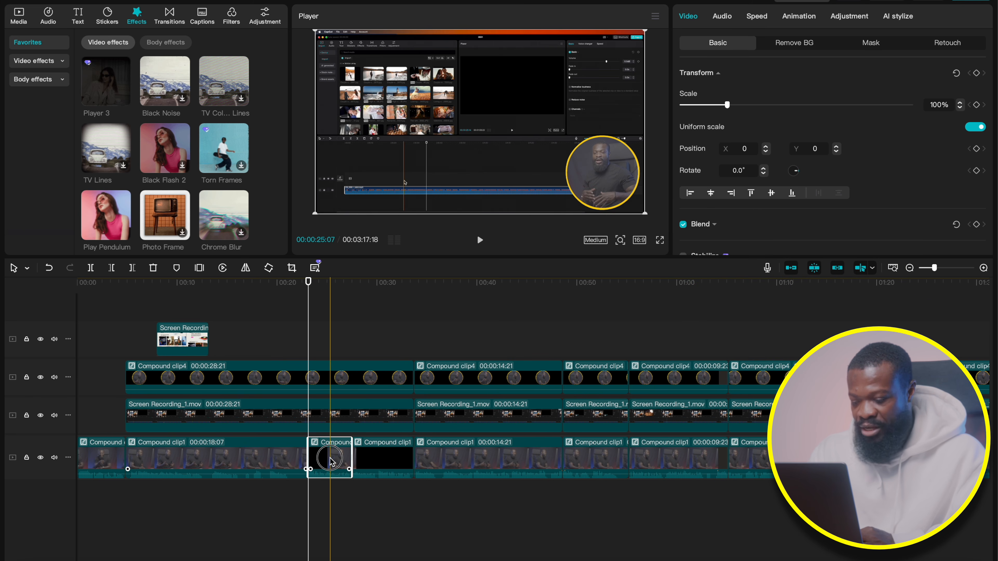
left_click_drag(330, 461, 330, 348)
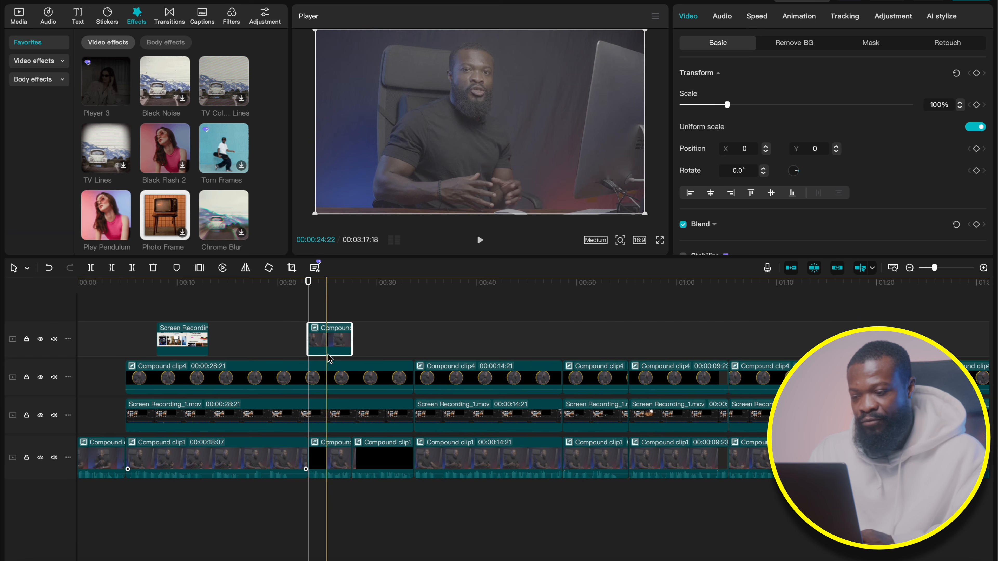
left_click(294, 321)
key("space")
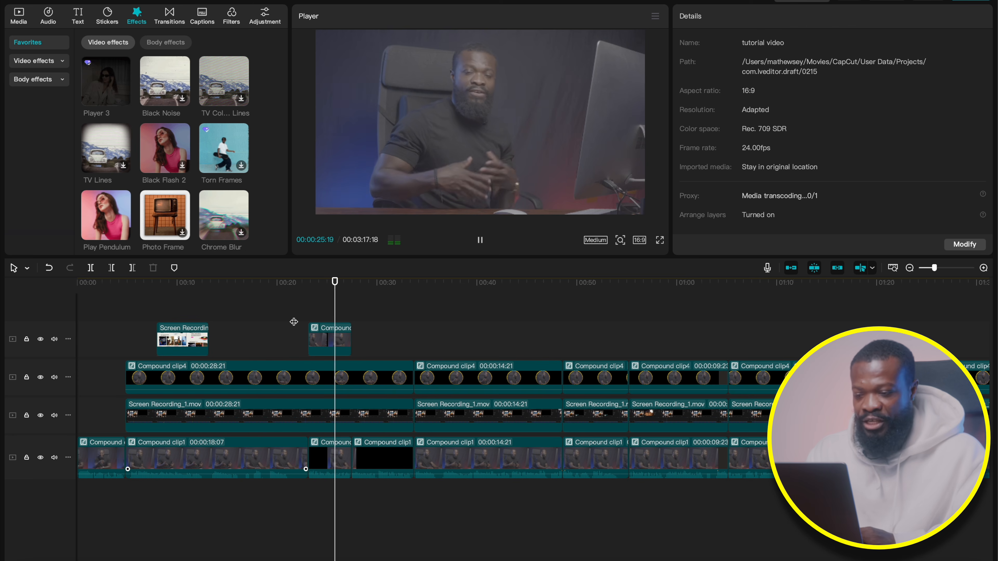
left_click(478, 236)
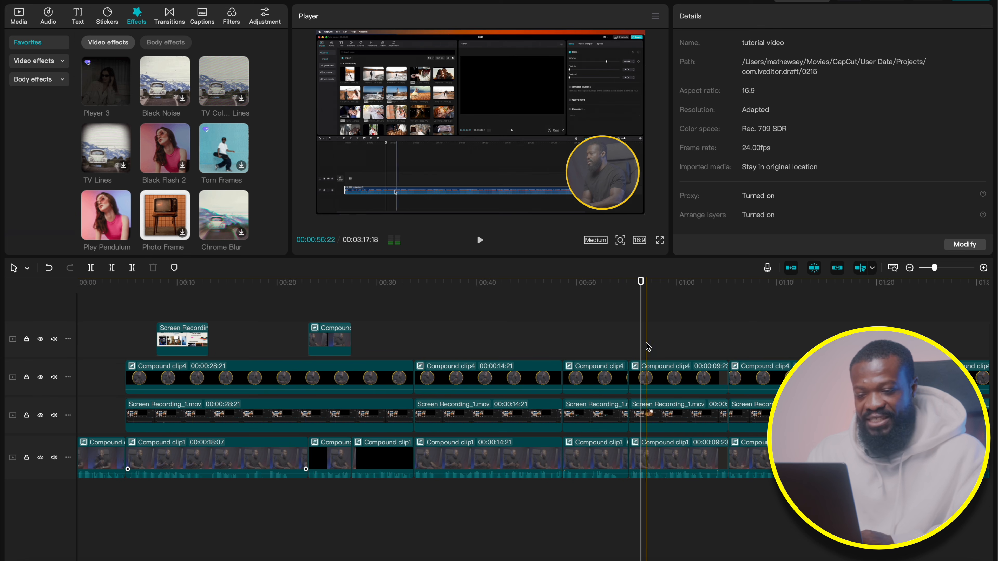
- Add the red down-arrow sticker at about 00:00:55, scale it to 20% at X -985, Y -548 above the recorded timeline, and preview it
left_click(113, 19)
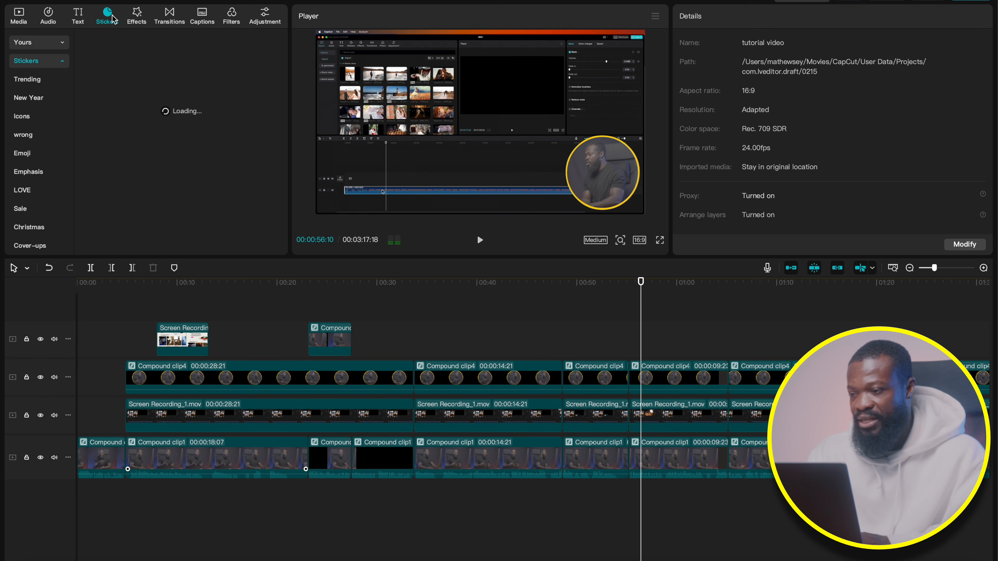
left_click_drag(165, 95, 641, 328)
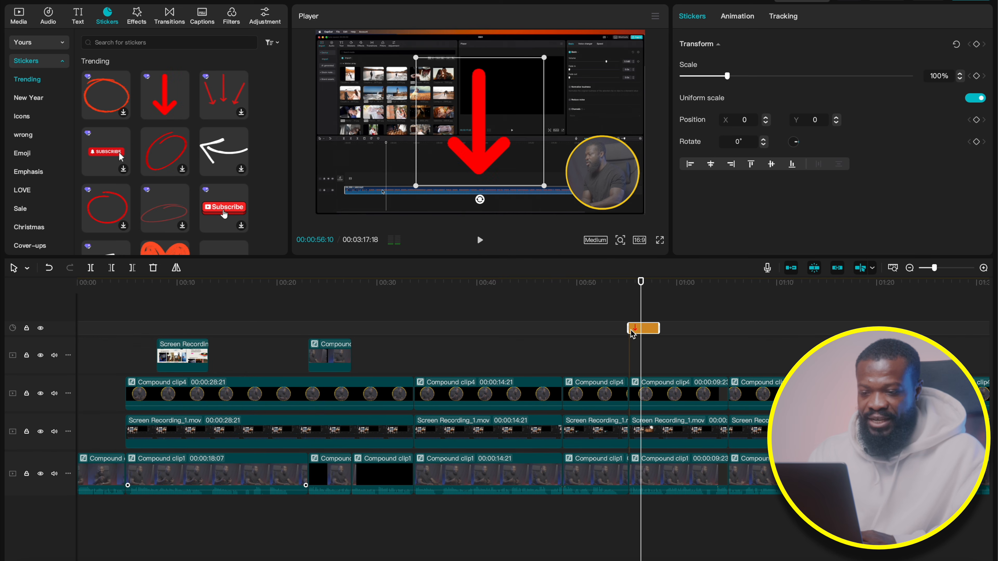
left_click_drag(544, 58, 397, 165)
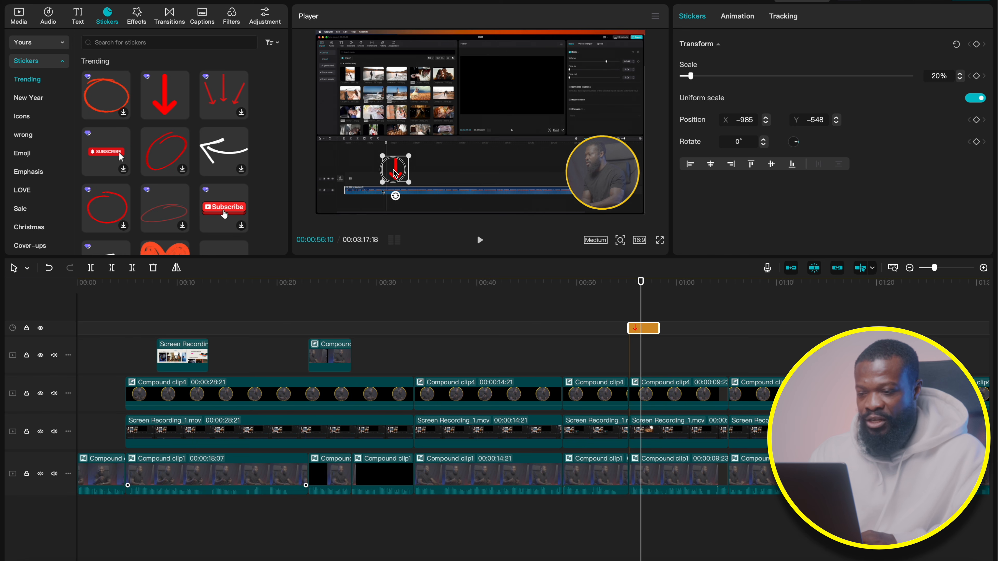
left_click(612, 312)
key("space")
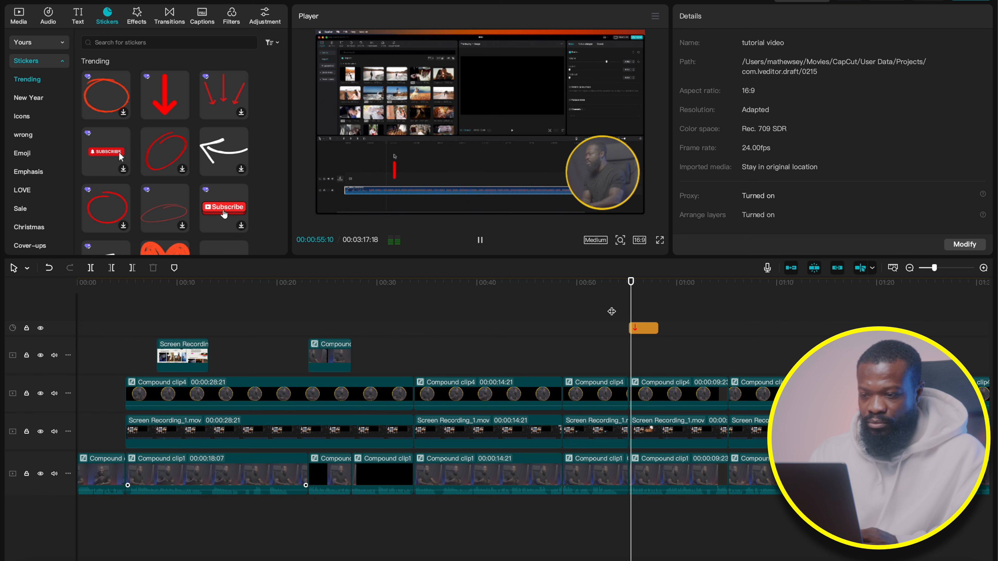
key("space")
- Keyframe the screen recording under the arrow from 100% scale at 00:00:55:05 to an enlarged, repositioned view at 00:00:56:17, and preview the zoom
left_click(630, 437)
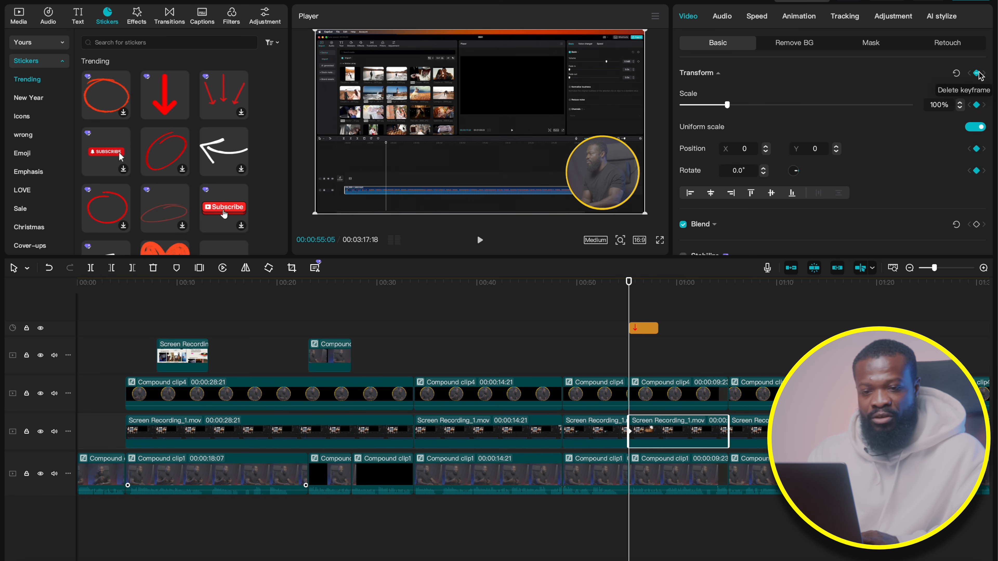
left_click(643, 283)
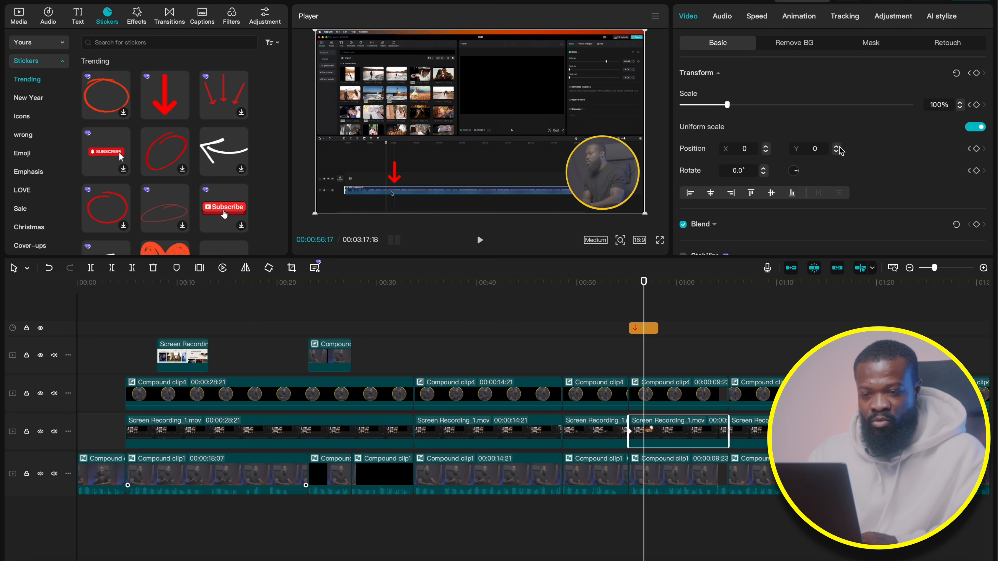
left_click_drag(727, 105, 752, 105)
left_click_drag(517, 165, 538, 149)
left_click(630, 316)
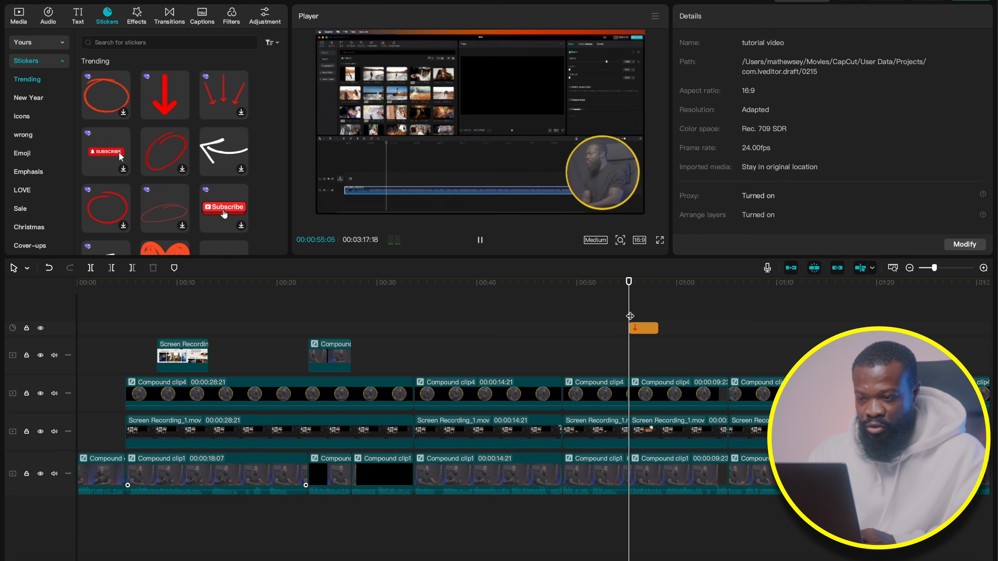
key("space")
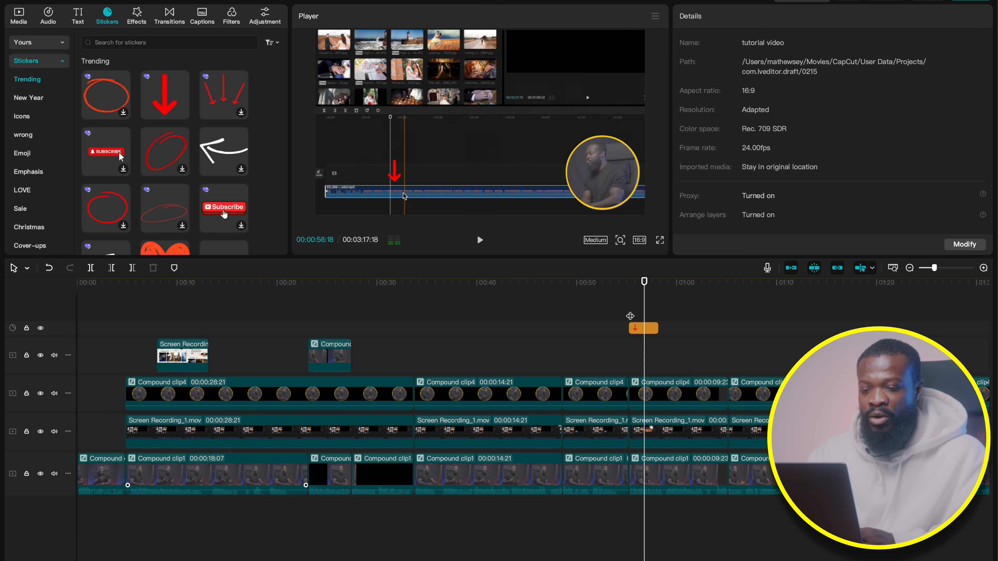
- Add ES_Film Rewind - SFX Producer.mp3 from the "2. Rewind" sound effect folder in Finder beneath the video at the start of the timeline
scroll(612, 376, "right", 5)
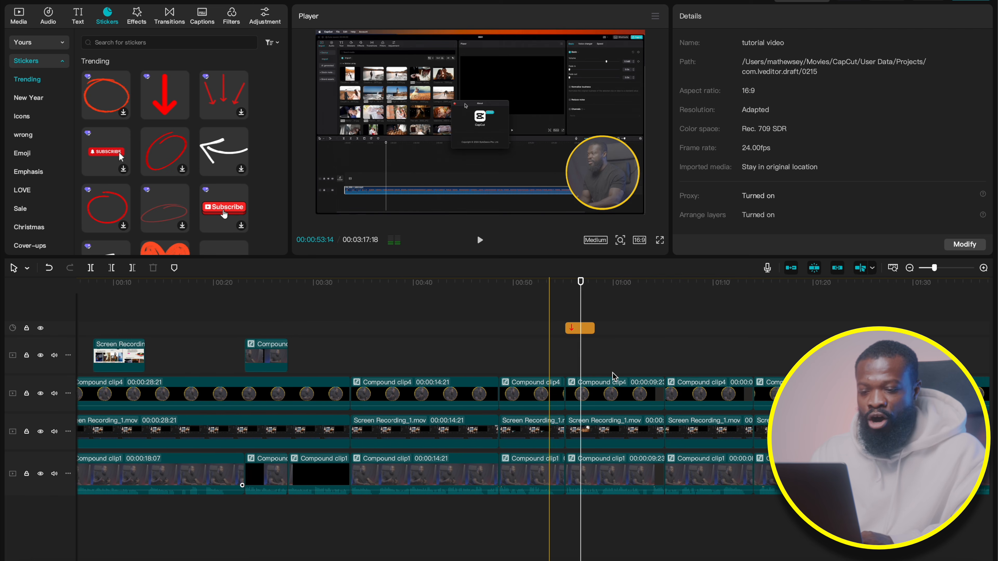
scroll(611, 376, "down", 3)
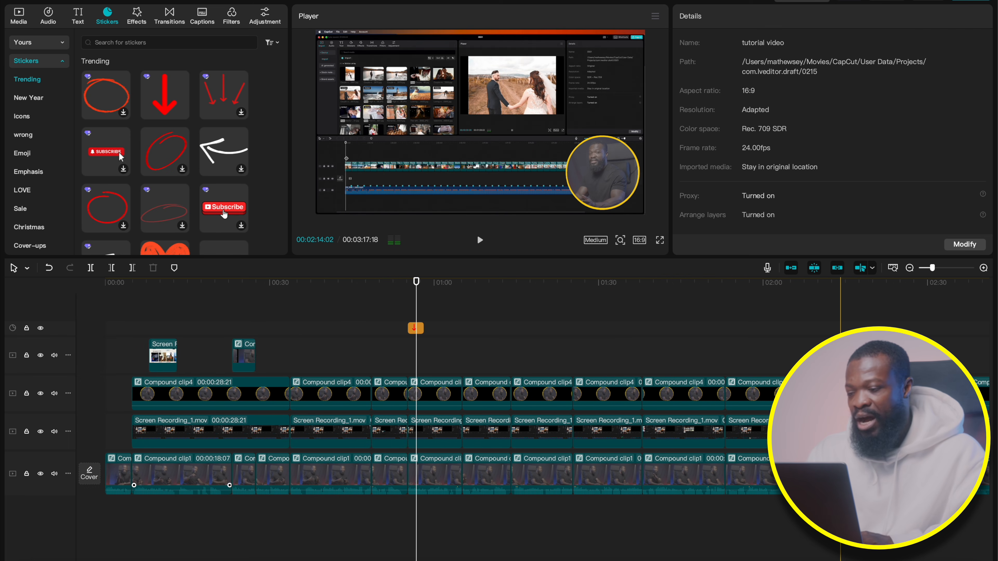
left_click(91, 400)
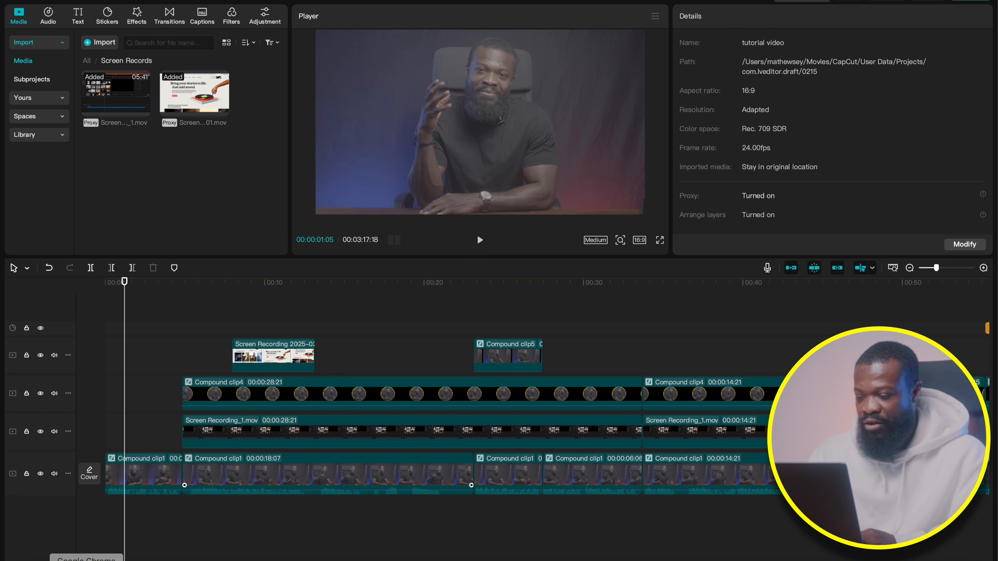
left_click(26, 560)
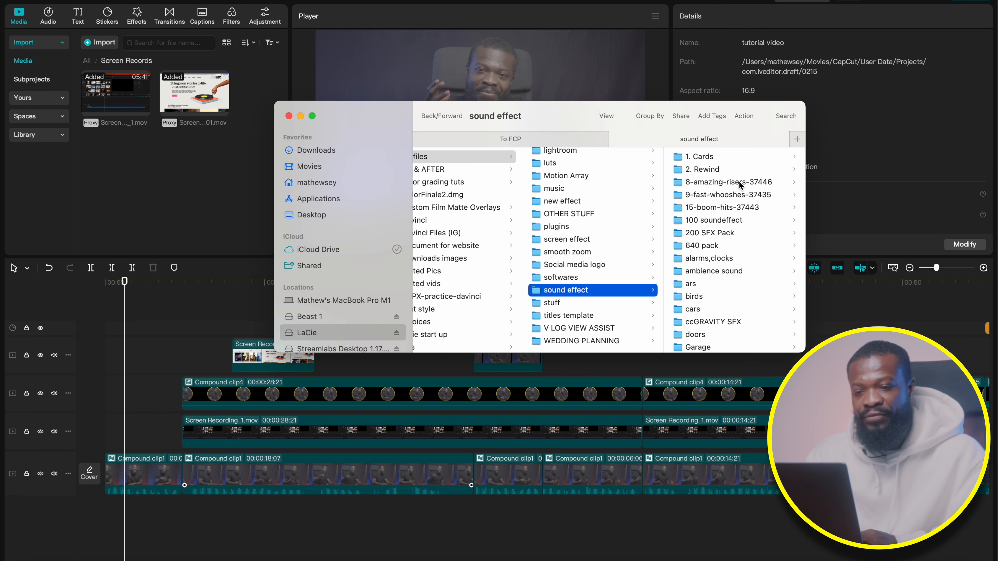
left_click(723, 169)
left_click(711, 157)
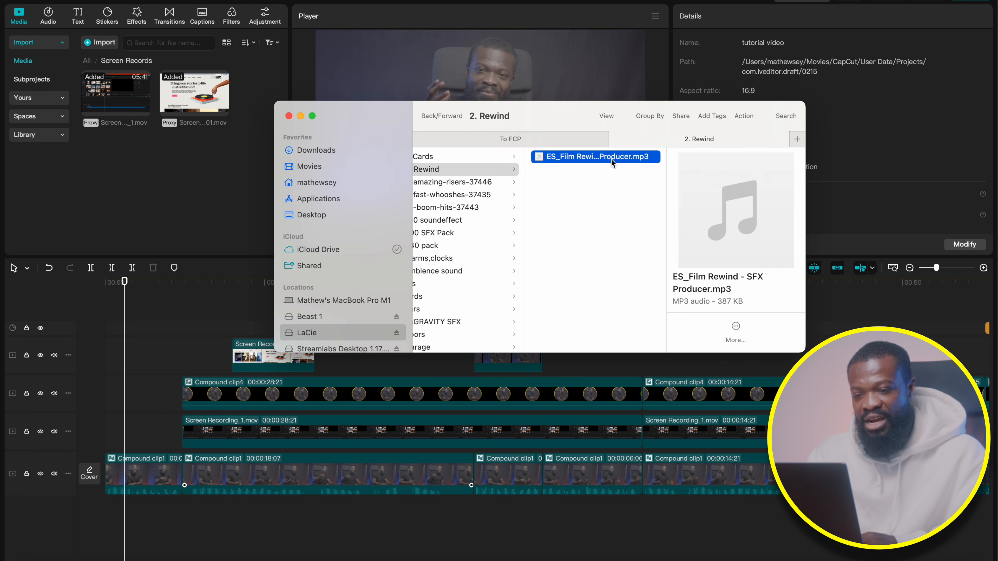
left_click_drag(169, 505, 170, 505)
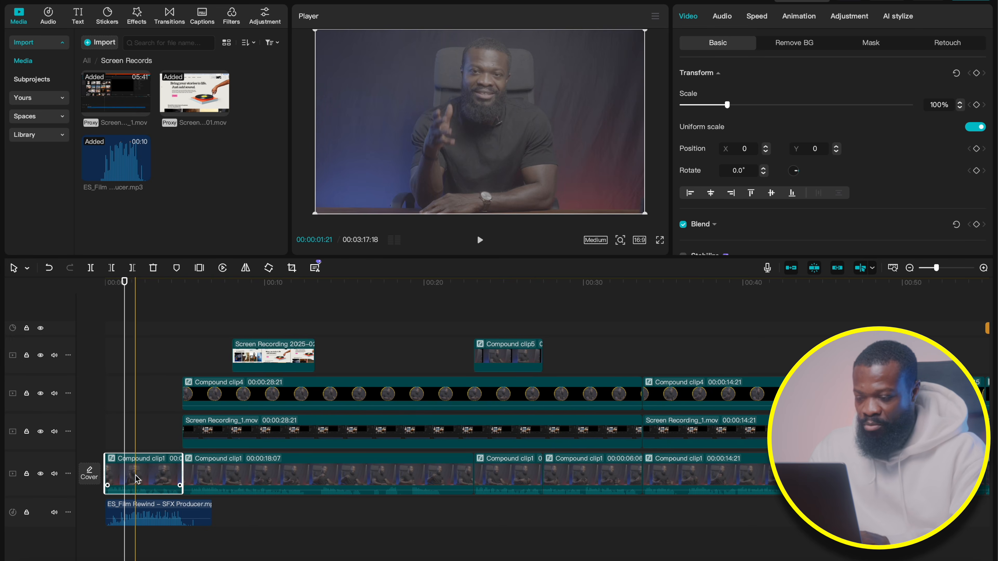
- Open the first speaker compound clip and add a custom adjustment layer covering the full length of Youtube.MOV
double_click(136, 478)
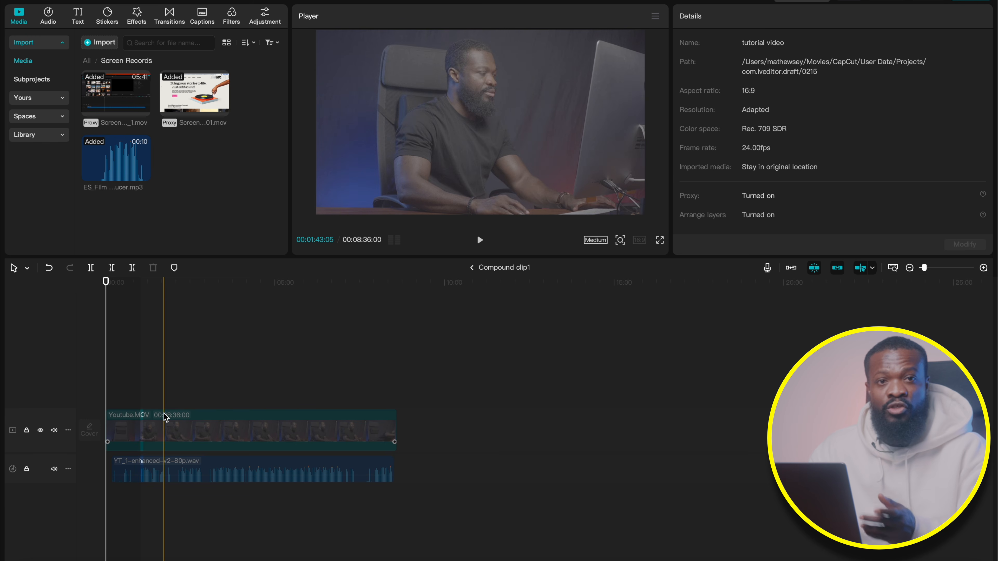
left_click(148, 416)
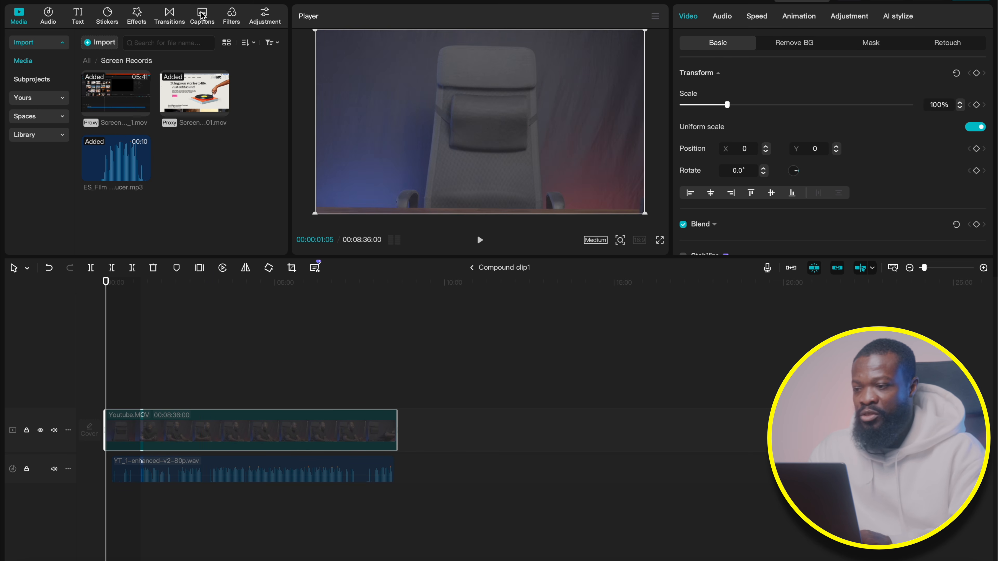
left_click(265, 16)
left_click_drag(120, 75, 396, 392)
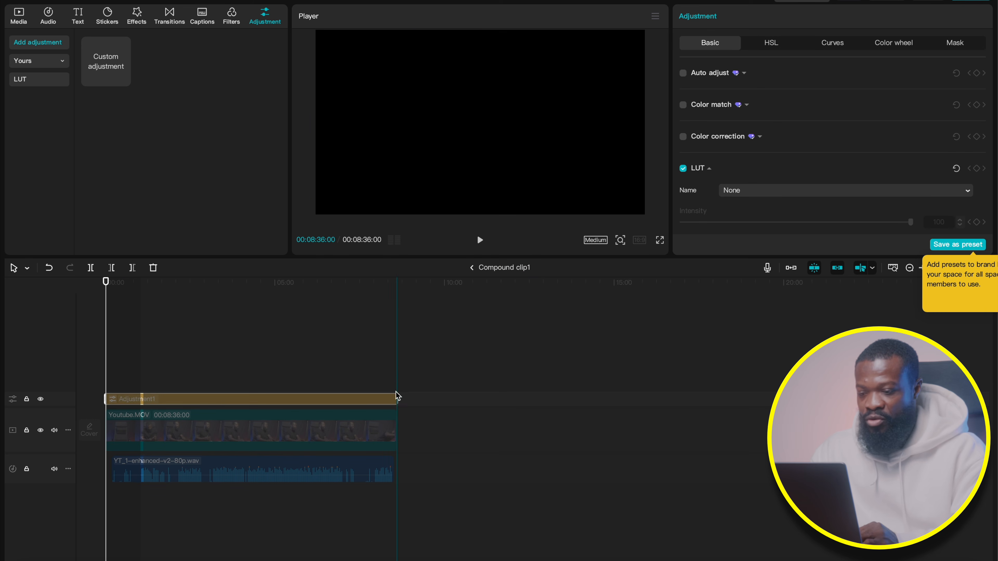
- Apply a LUT to the adjustment layer with the playhead at 00:03:32:14, where the speaker is in frame
left_click(225, 362)
left_click(231, 397)
scroll(782, 152, "down", 2)
left_click(782, 149)
left_click(776, 325)
- Set the adjustment layer's exposure to 32 and lower its contrast slightly, and return to the main timeline
scroll(770, 189, "down", 7)
left_click_drag(796, 114, 846, 115)
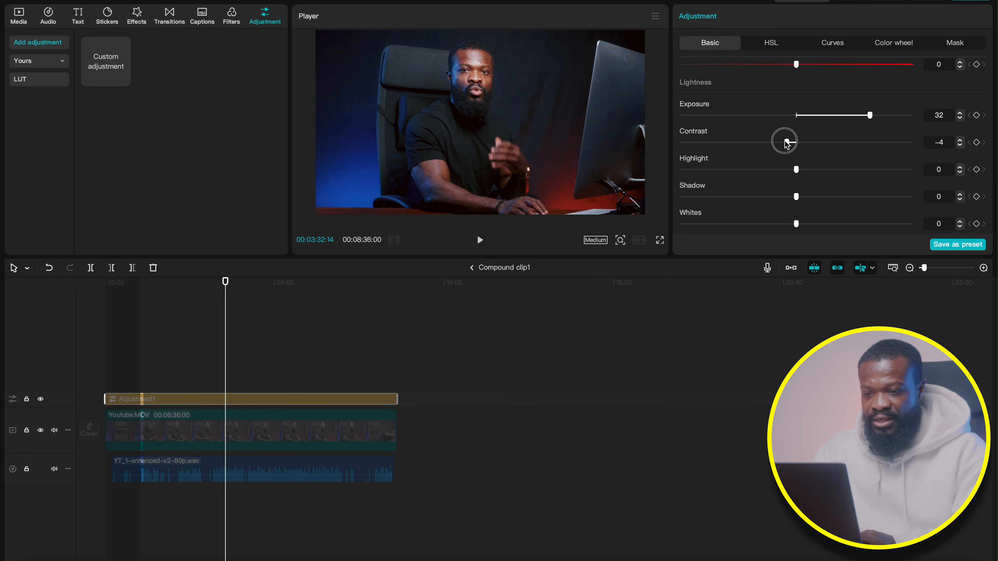
scroll(802, 175, "down", 3)
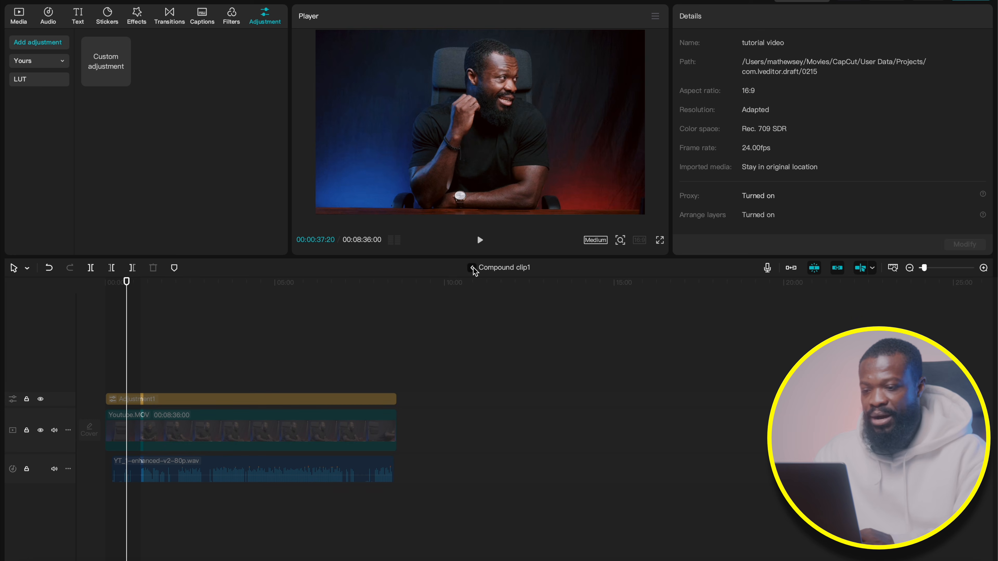
left_click(472, 268)
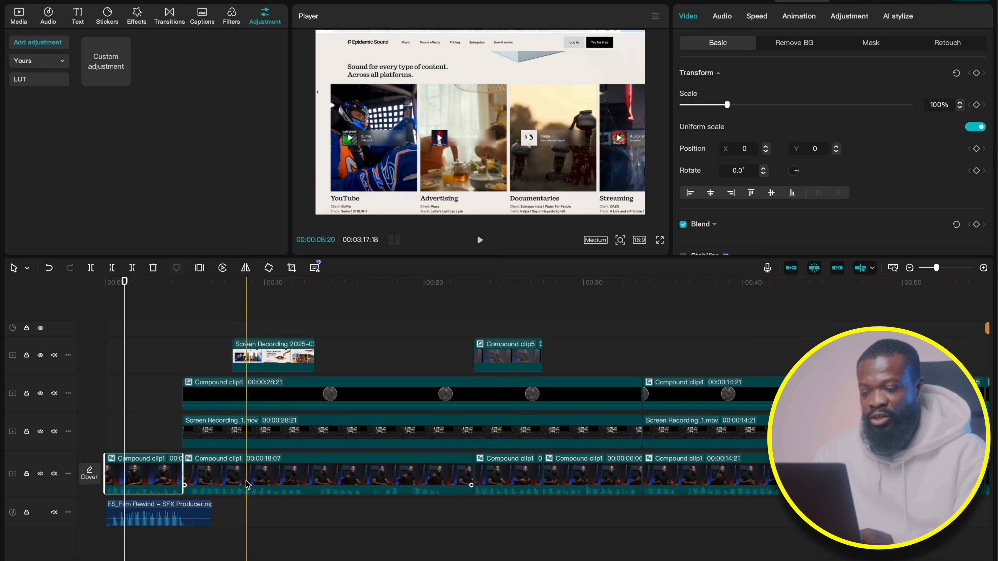
- Select the adjustment layer in Compound clip1, return to the main timeline, and open Compound clip2 nested inside the circular overlay's Compound clip4
left_click(370, 358)
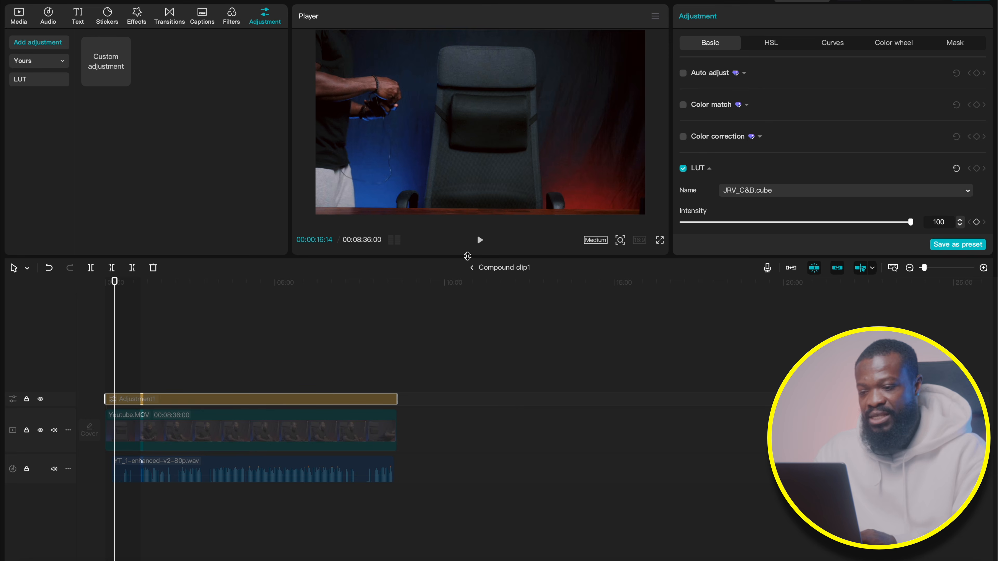
left_click(472, 267)
double_click(403, 391)
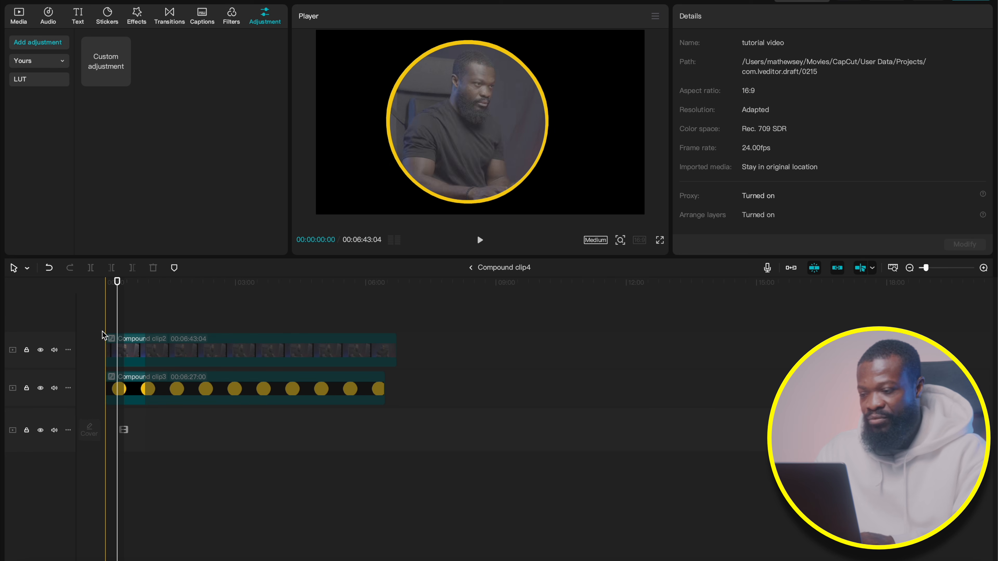
left_click(114, 346)
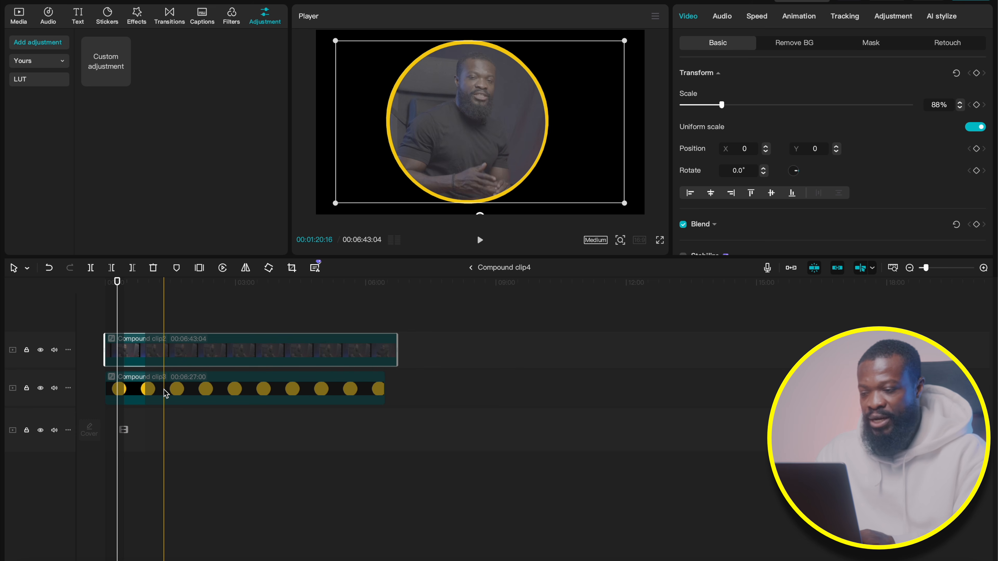
double_click(156, 357)
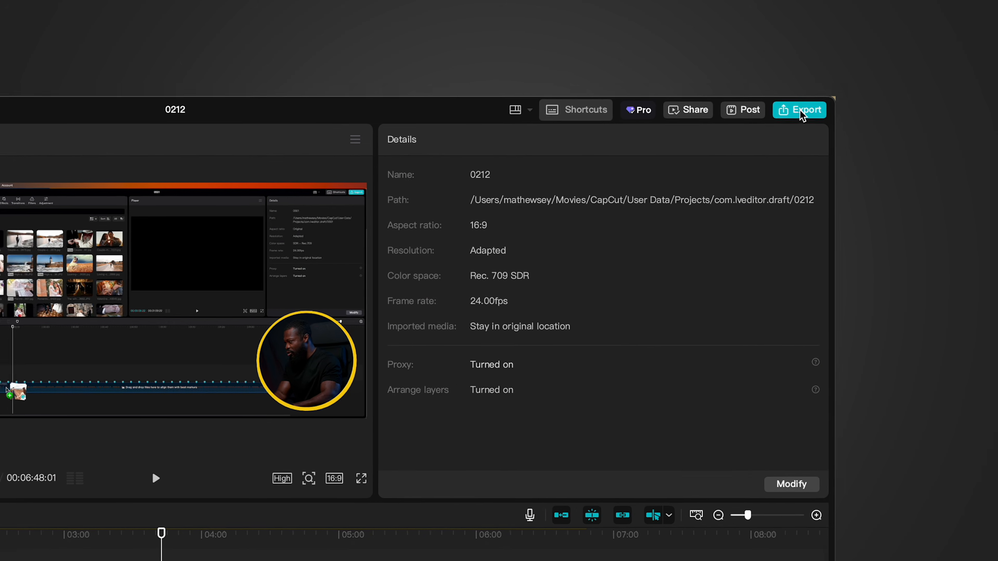
- Set up the video export with the name "How to edit tutorial video", 4K resolution and a 24fps frame rate
left_click(800, 112)
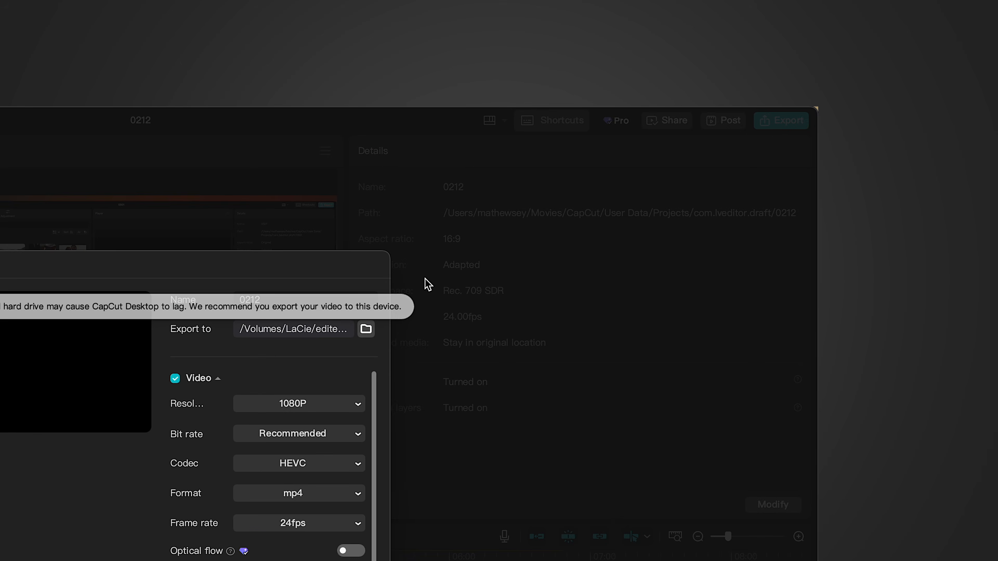
type("How to edit tu")
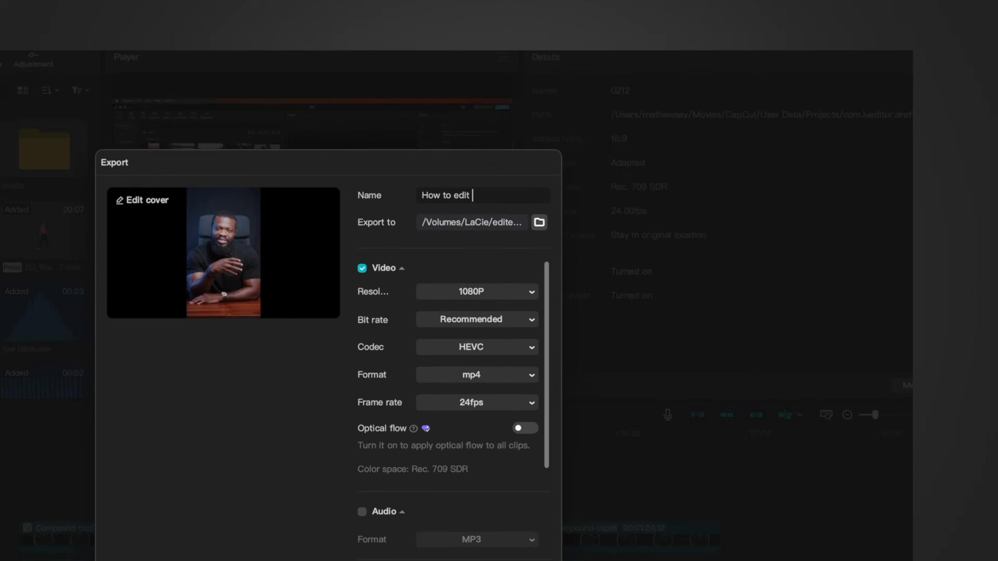
type("torial video")
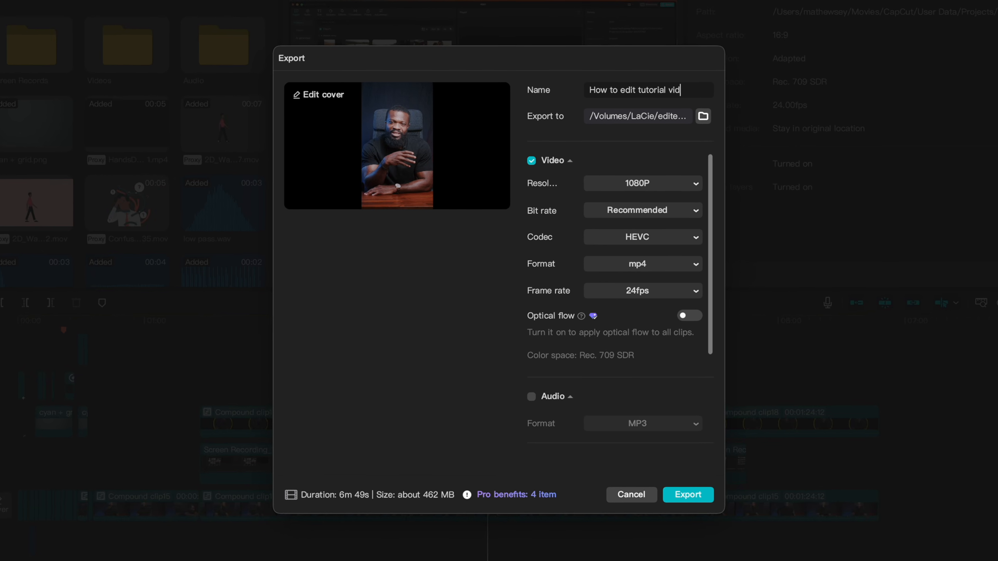
left_click(664, 178)
left_click(640, 263)
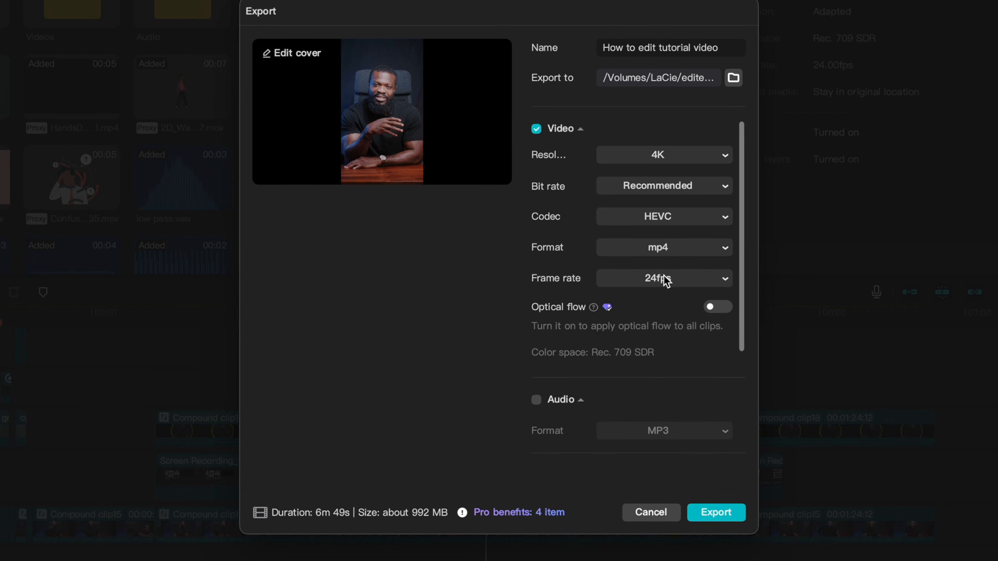
left_click(665, 279)
left_click(658, 280)
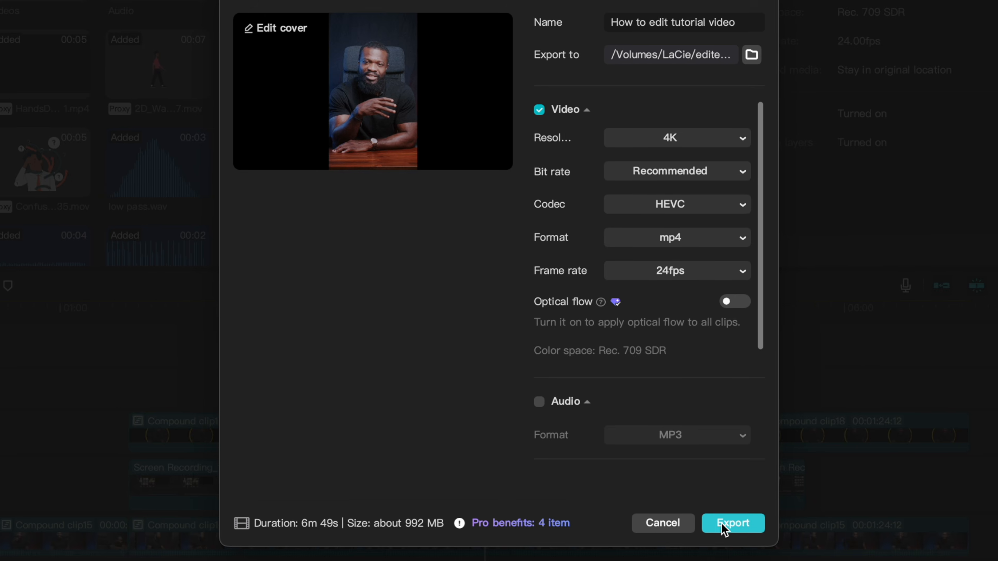